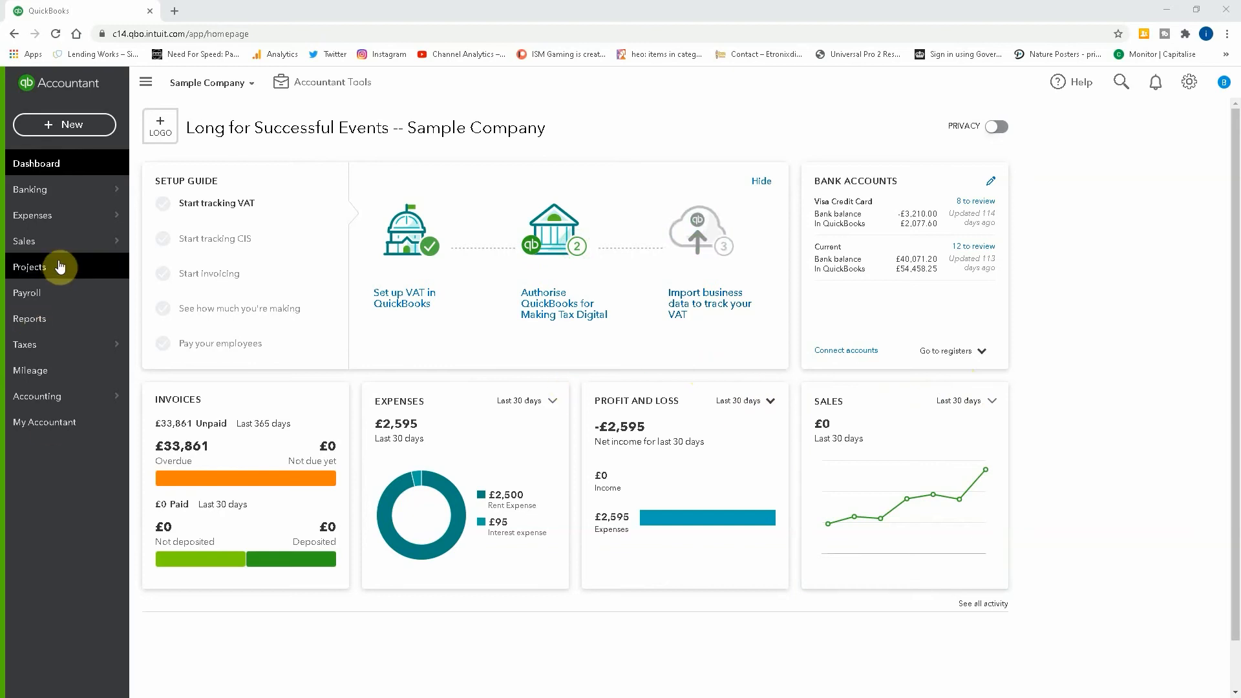
Open the Products and Services list and look through the existing items
mouse_move(65, 253)
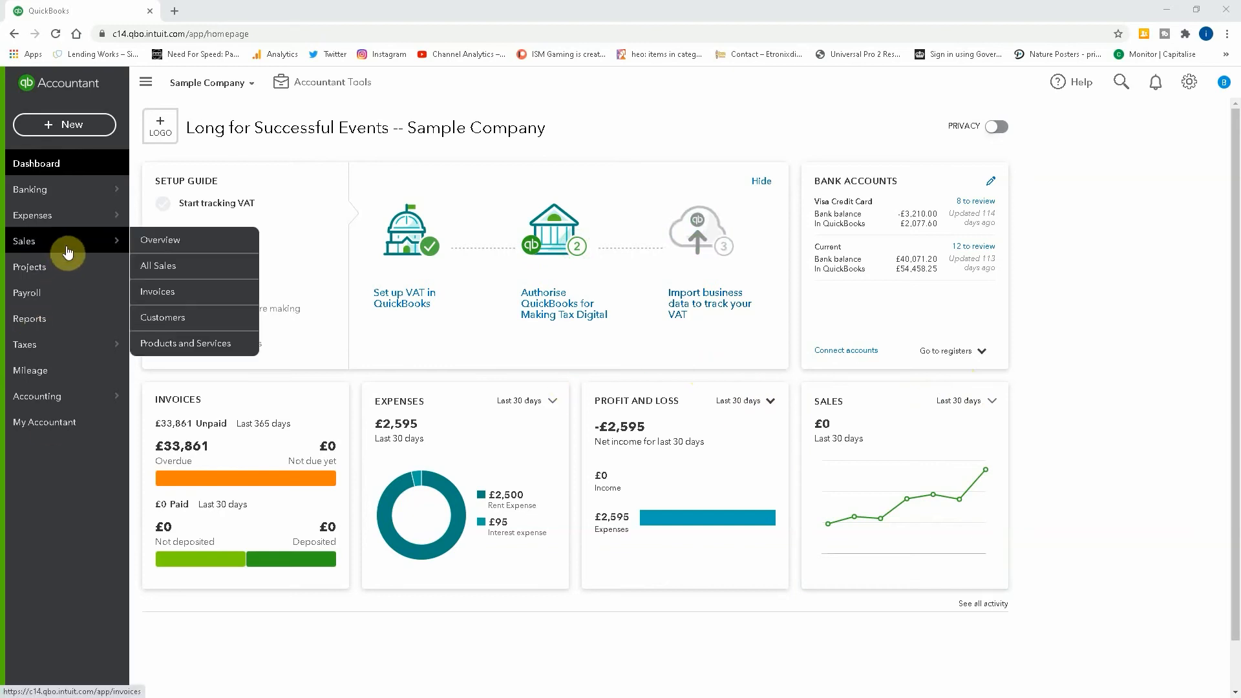
left_click(168, 343)
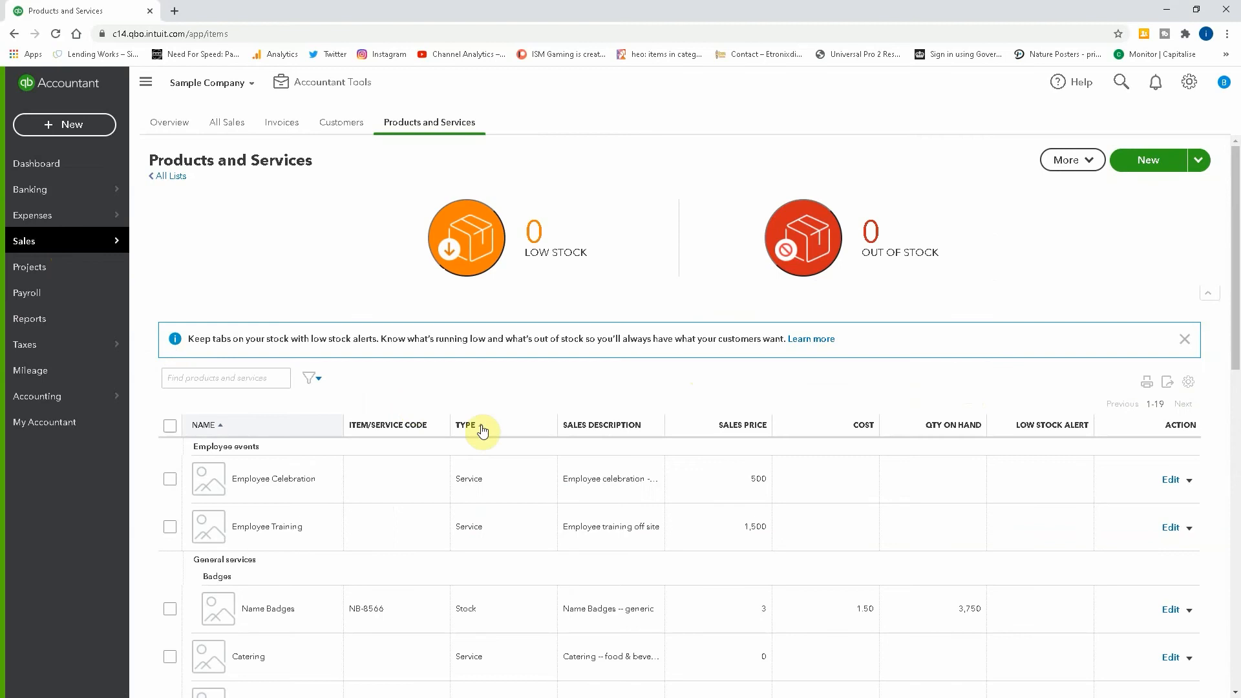
scroll(573, 400, "down", 5)
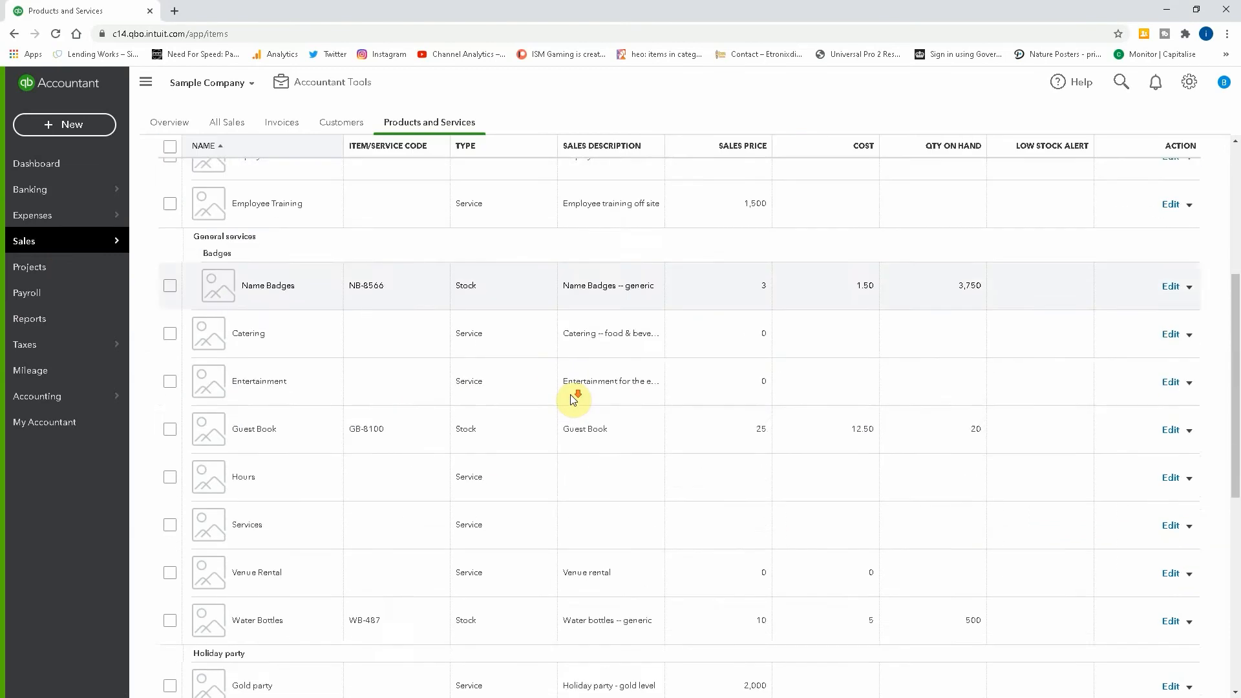
scroll(573, 398, "down", 8)
scroll(573, 399, "up", 8)
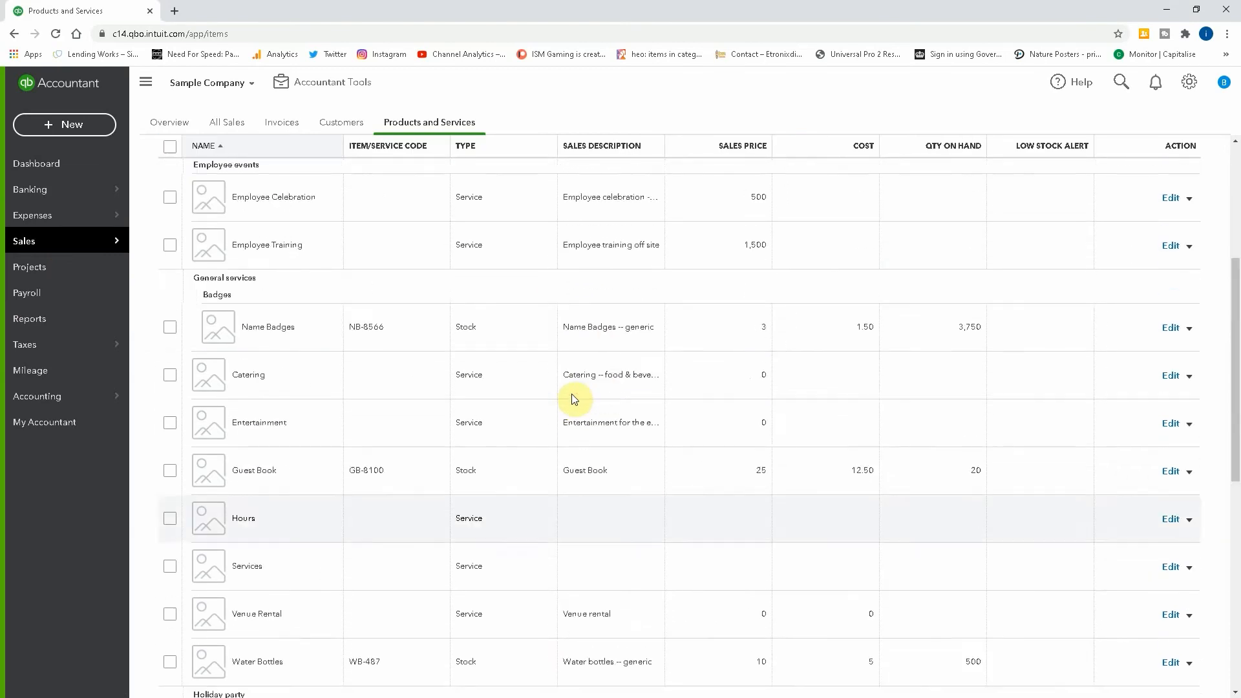
scroll(573, 398, "up", 5)
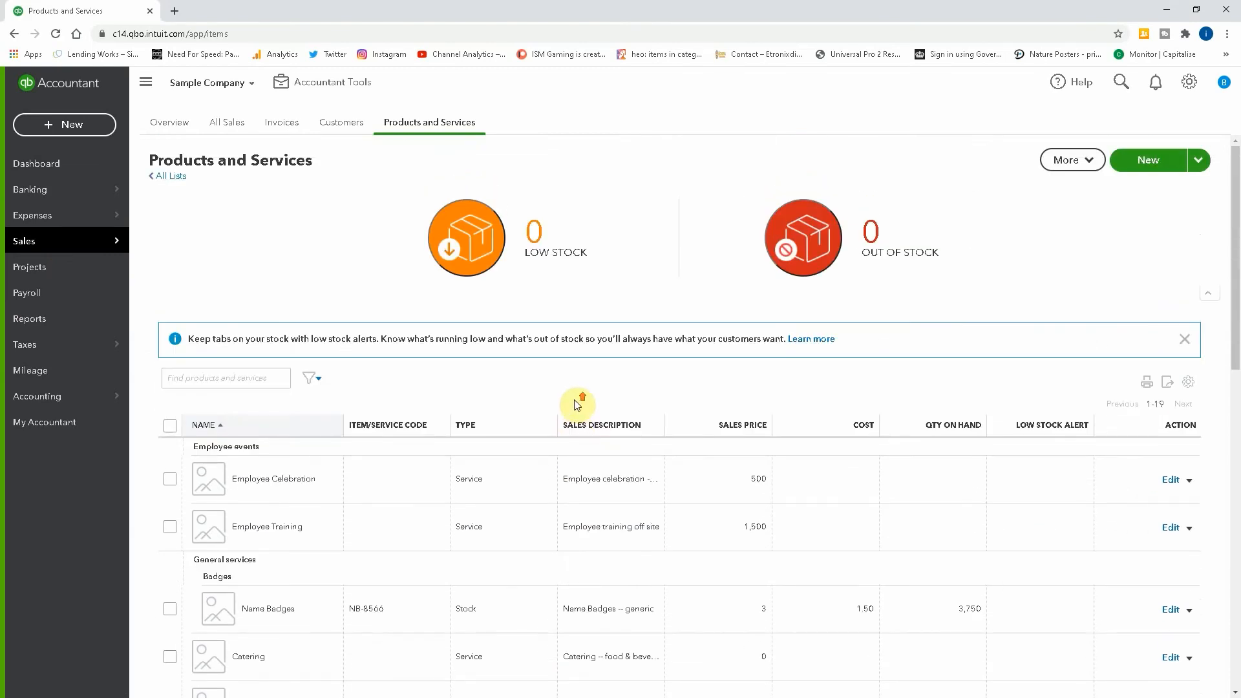
Start a new service item named Monthly Book-keeping Service with the item code BKS01
left_click(1145, 167)
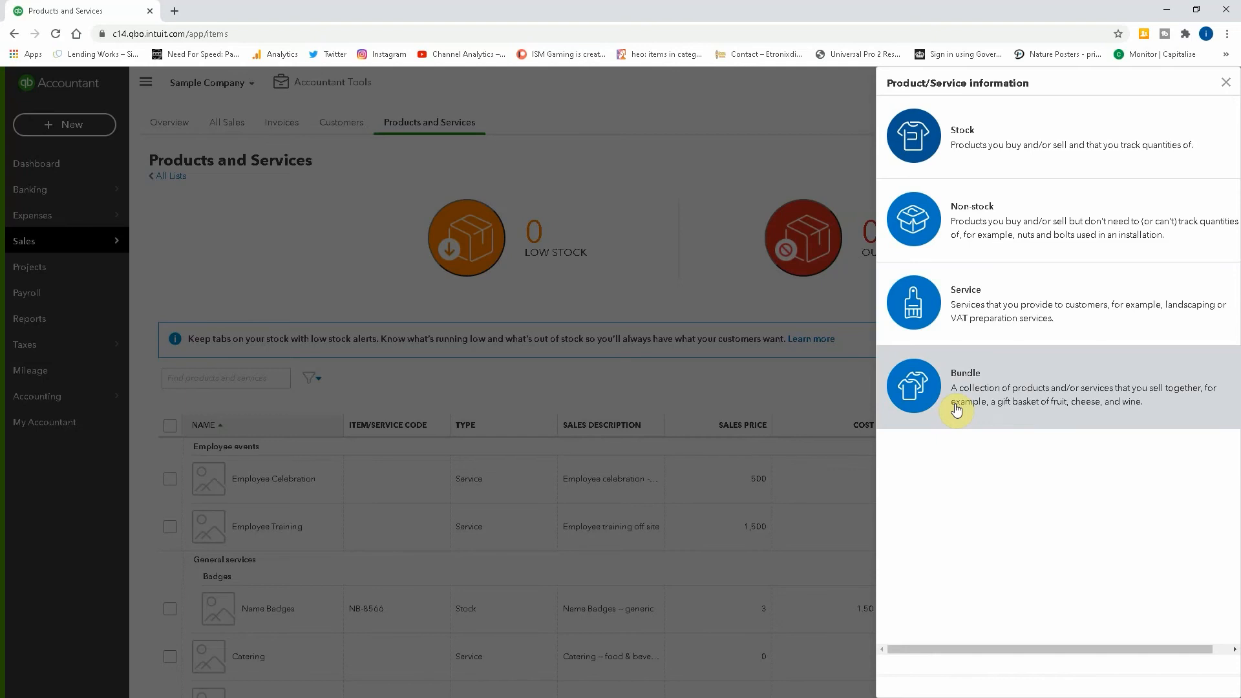
left_click(986, 312)
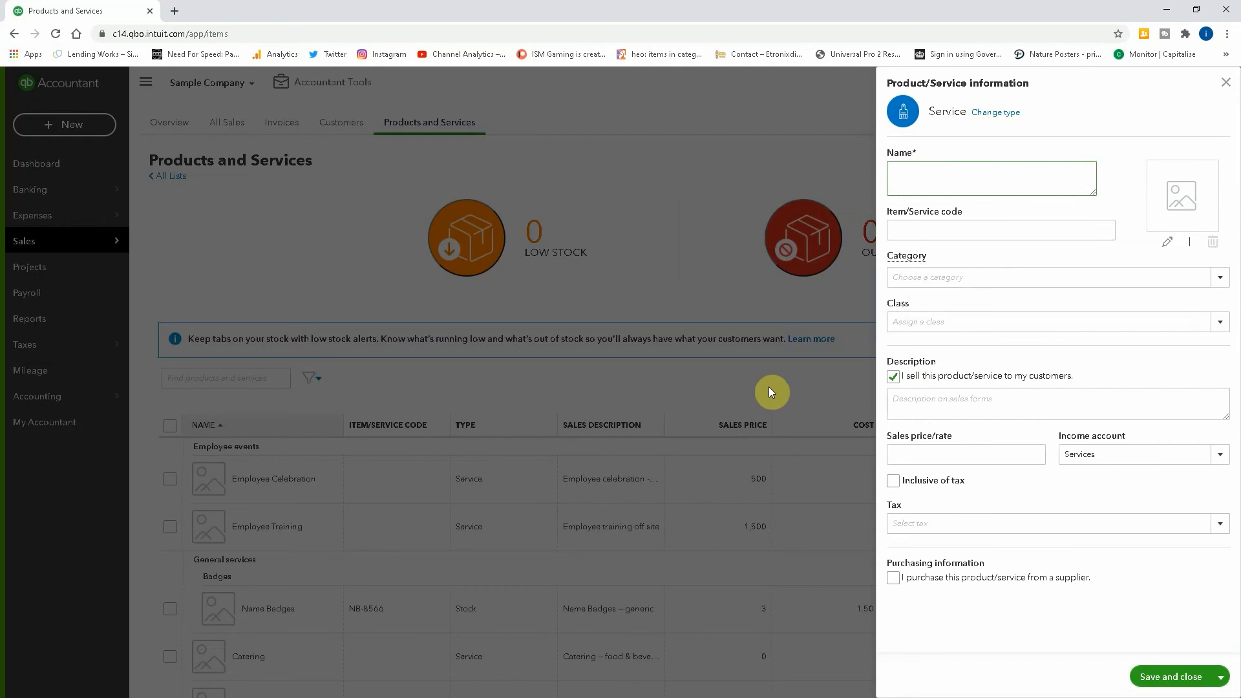
type("Monthly Book-keeping Service")
key("Tab")
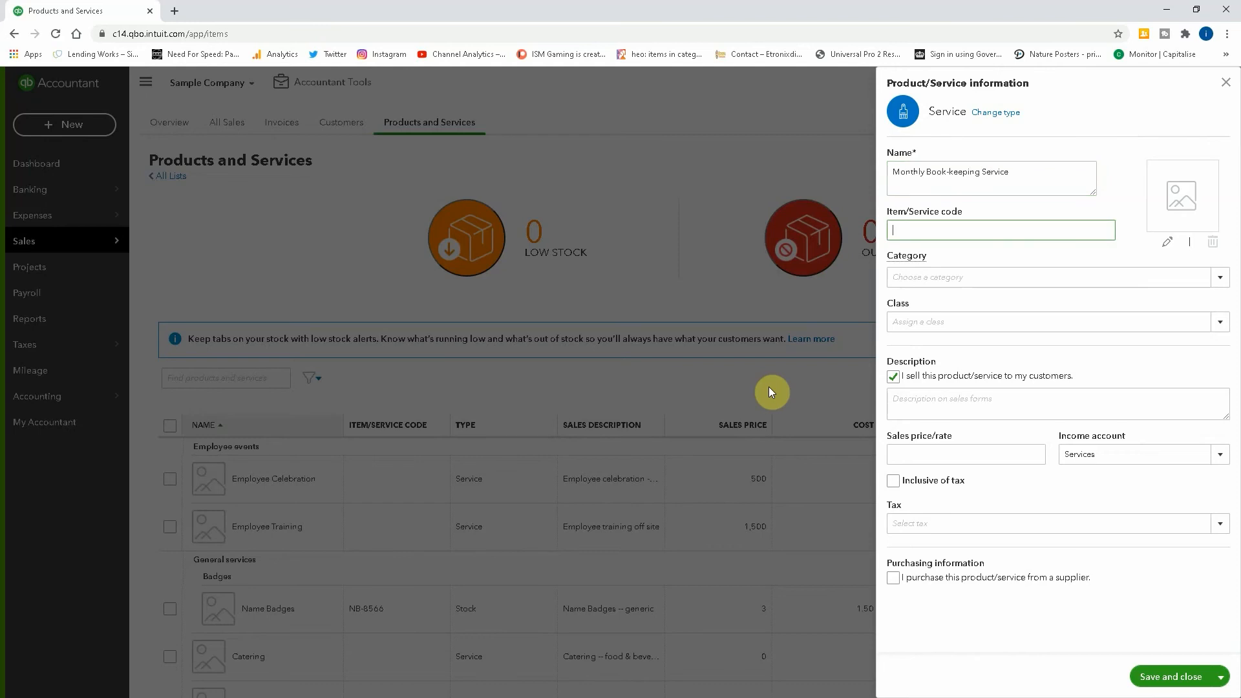
type("BKS01")
key("Tab")
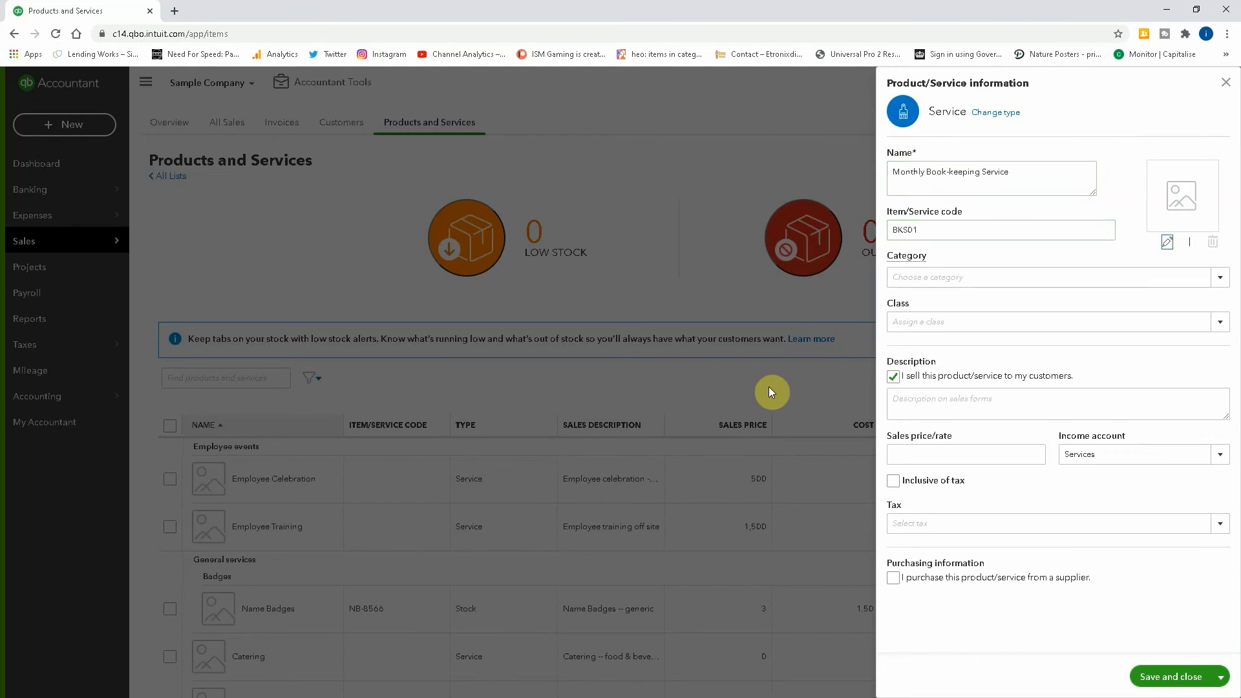
Assign the service to the General services category and check the available classes without choosing one
left_click(1220, 278)
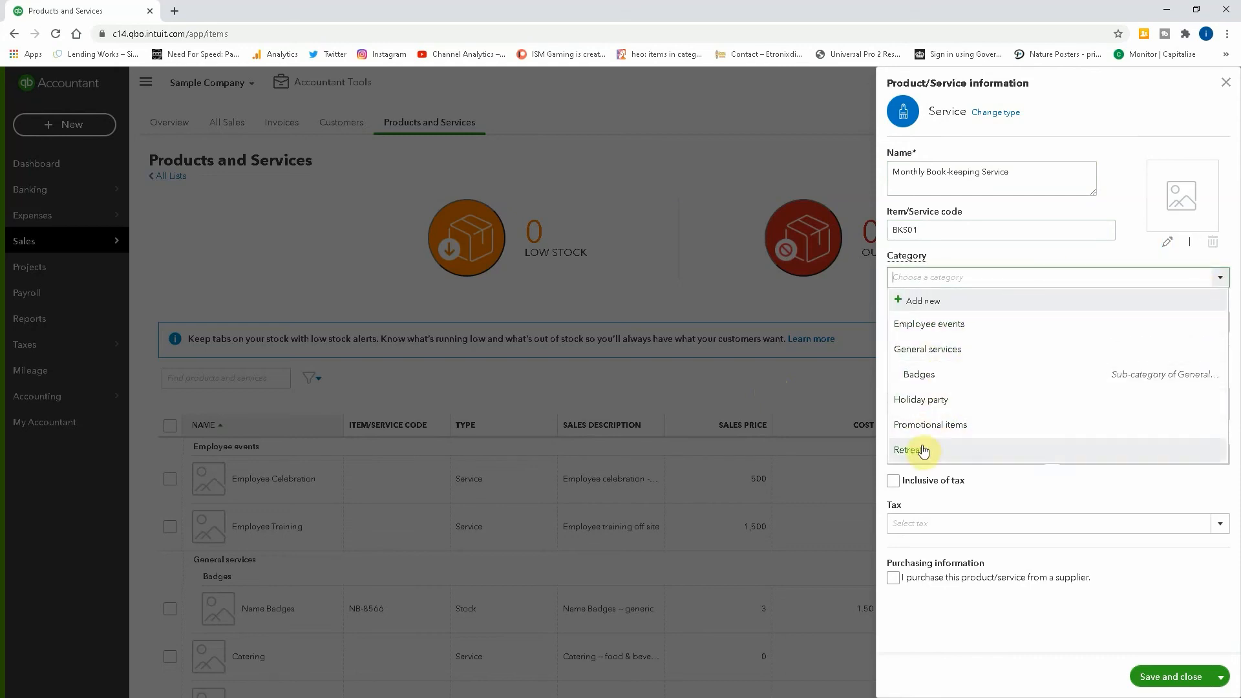
left_click(932, 348)
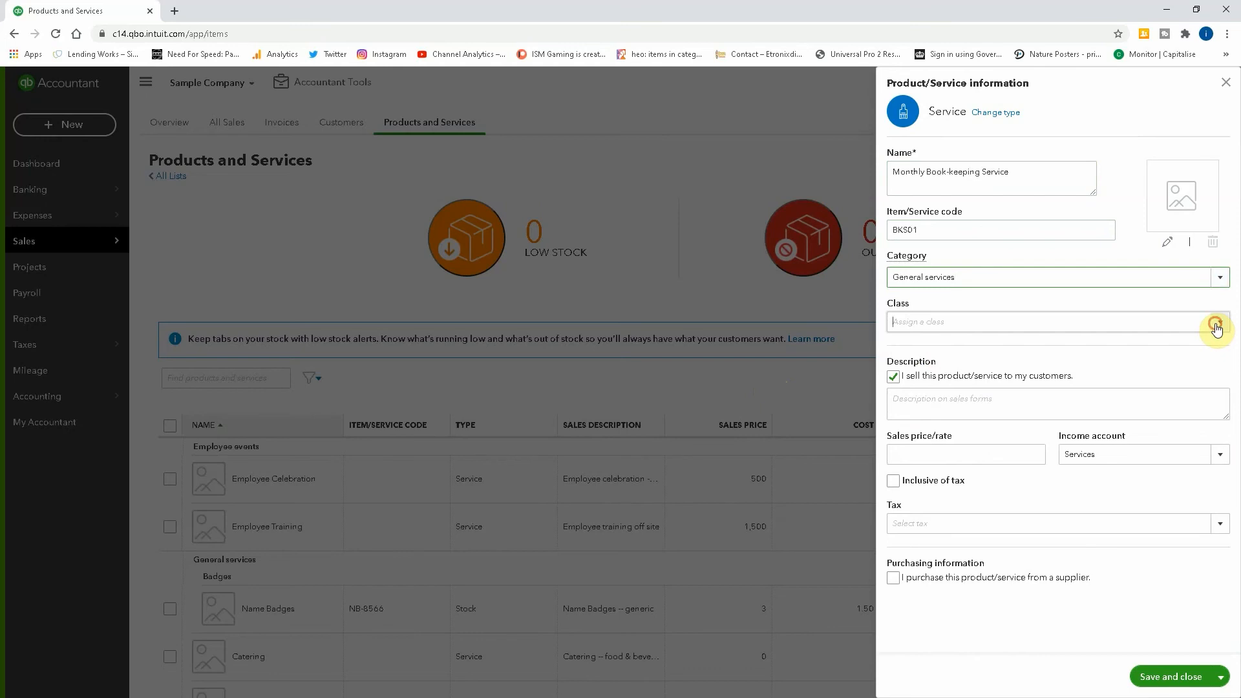
left_click(1218, 325)
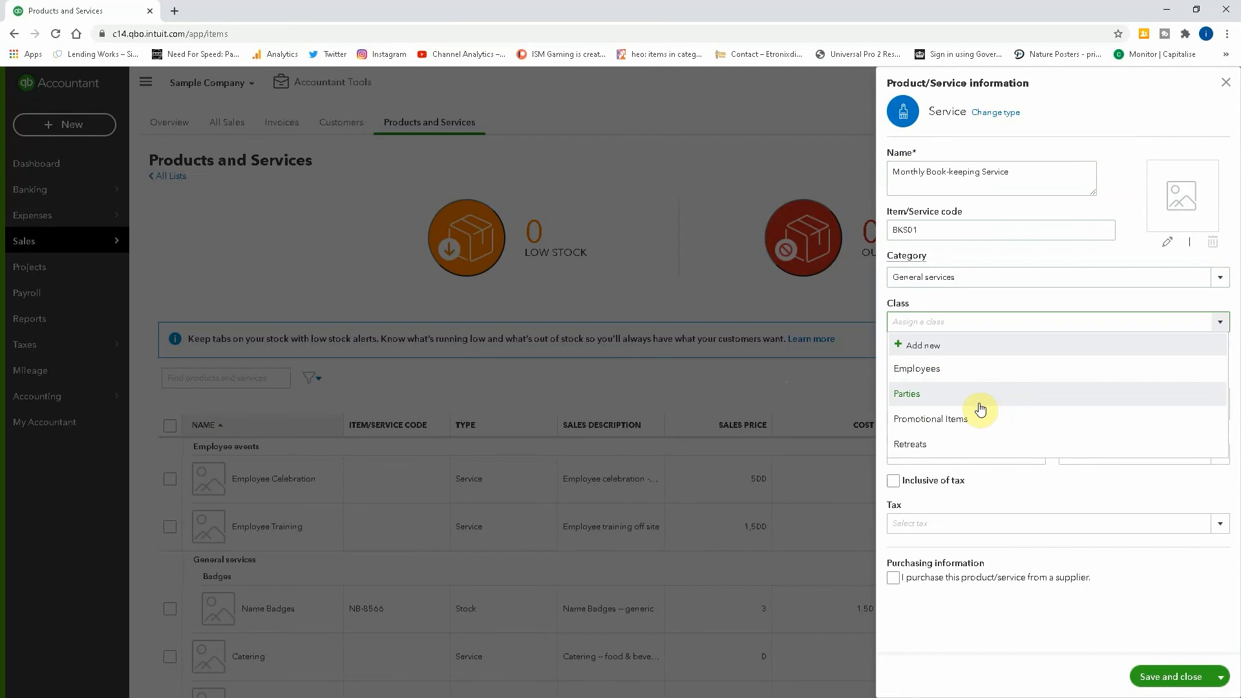
left_click(1234, 329)
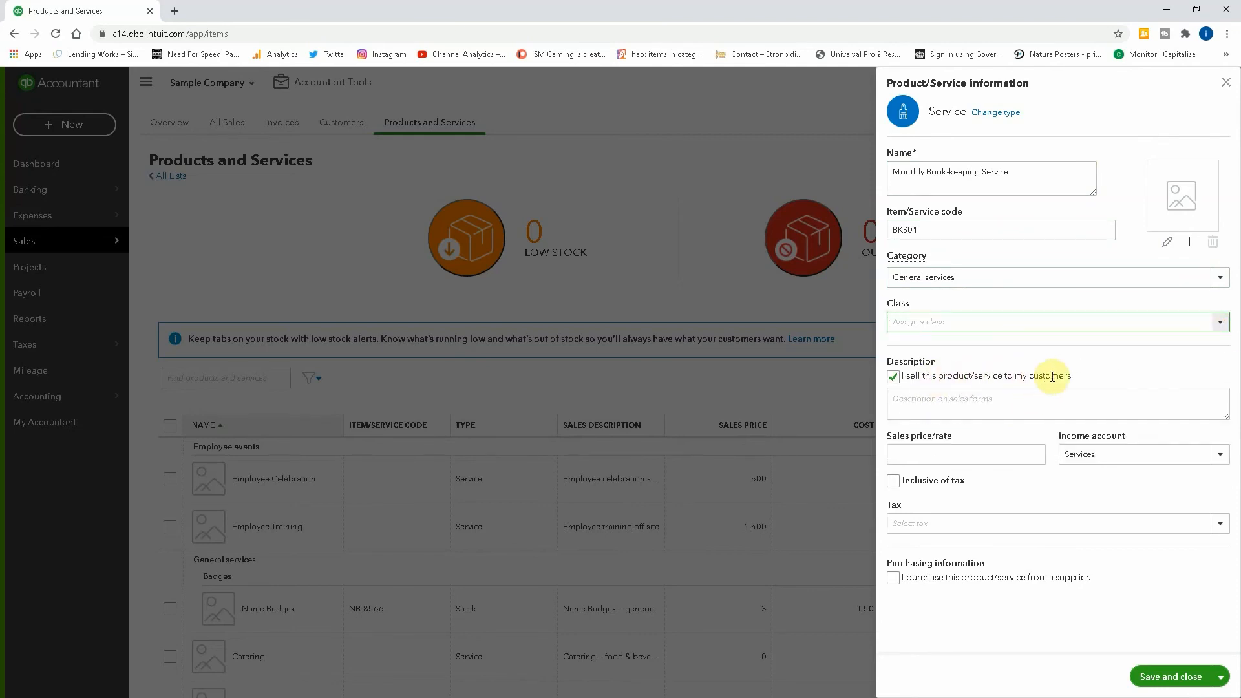
Enter the sales description Monthly Book-keeping Services and set the sales price to 30
left_click(969, 399)
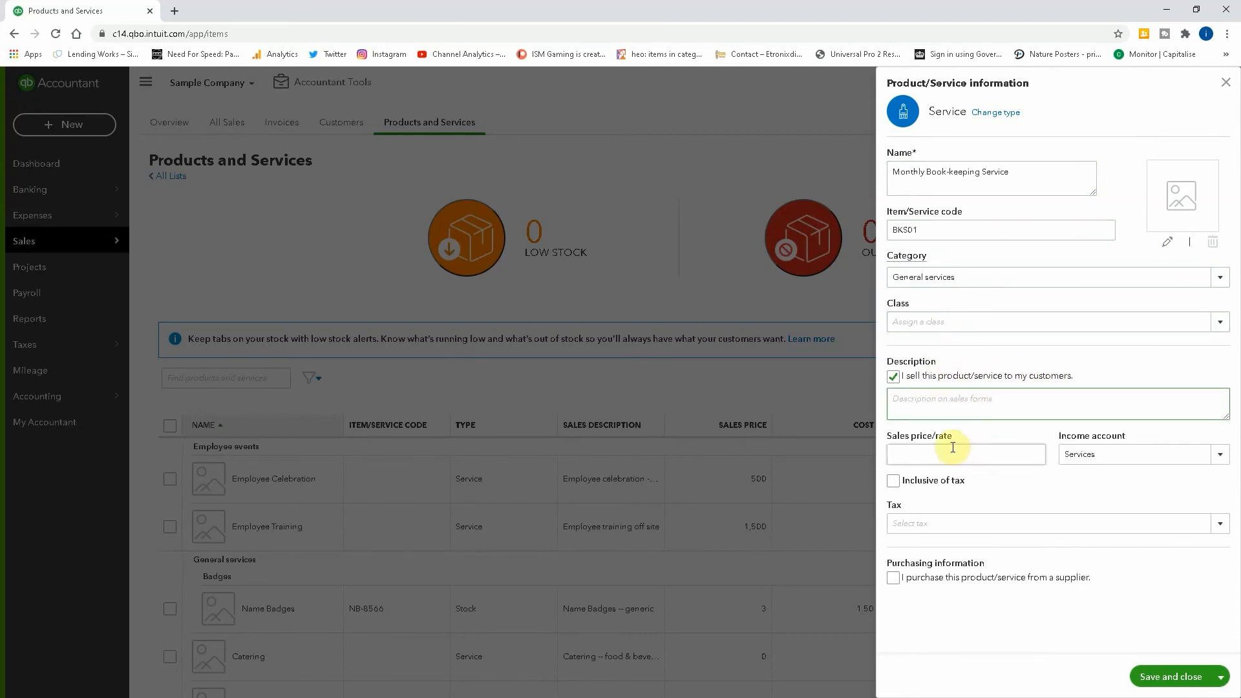
type("Monthly Book-keeping Services")
left_click(952, 448)
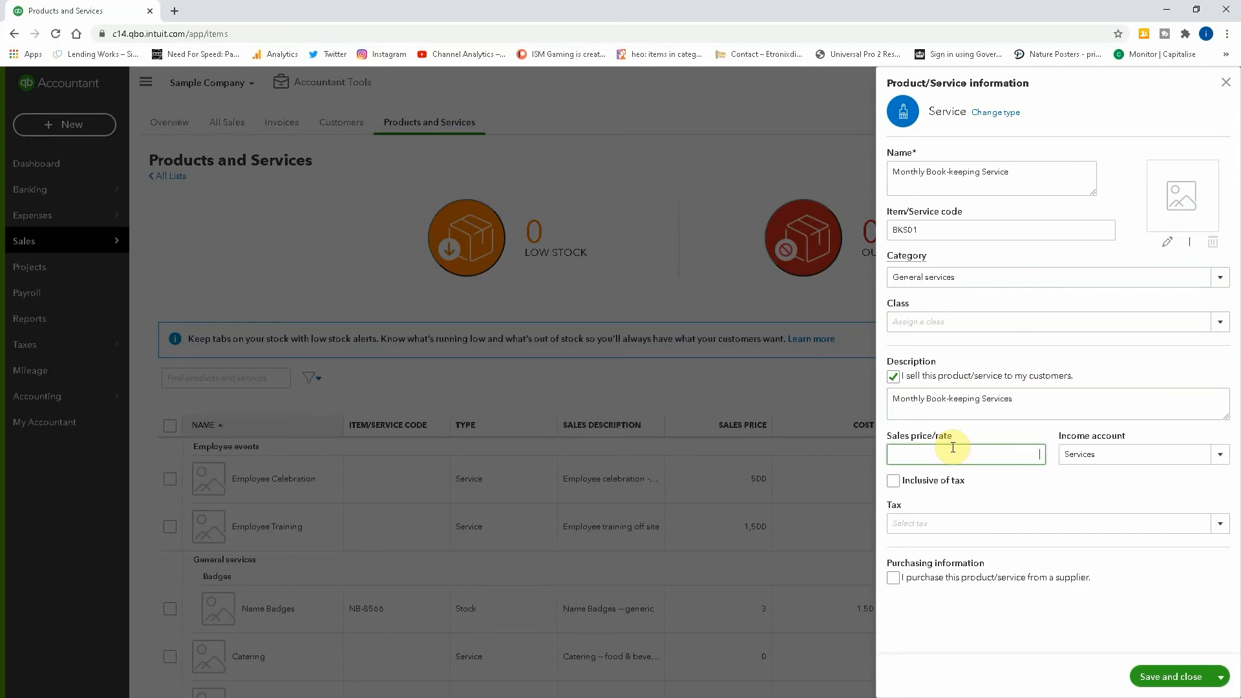
key("Tab")
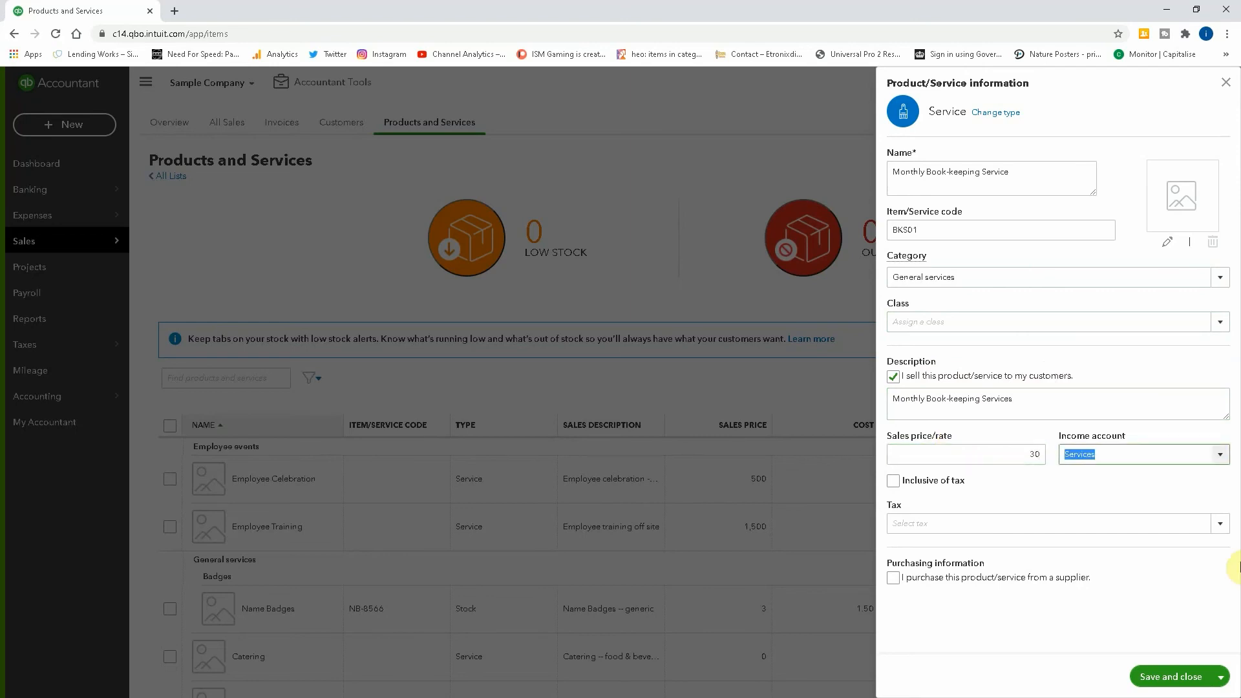
Set the service's income account to Sales
left_click(1219, 458)
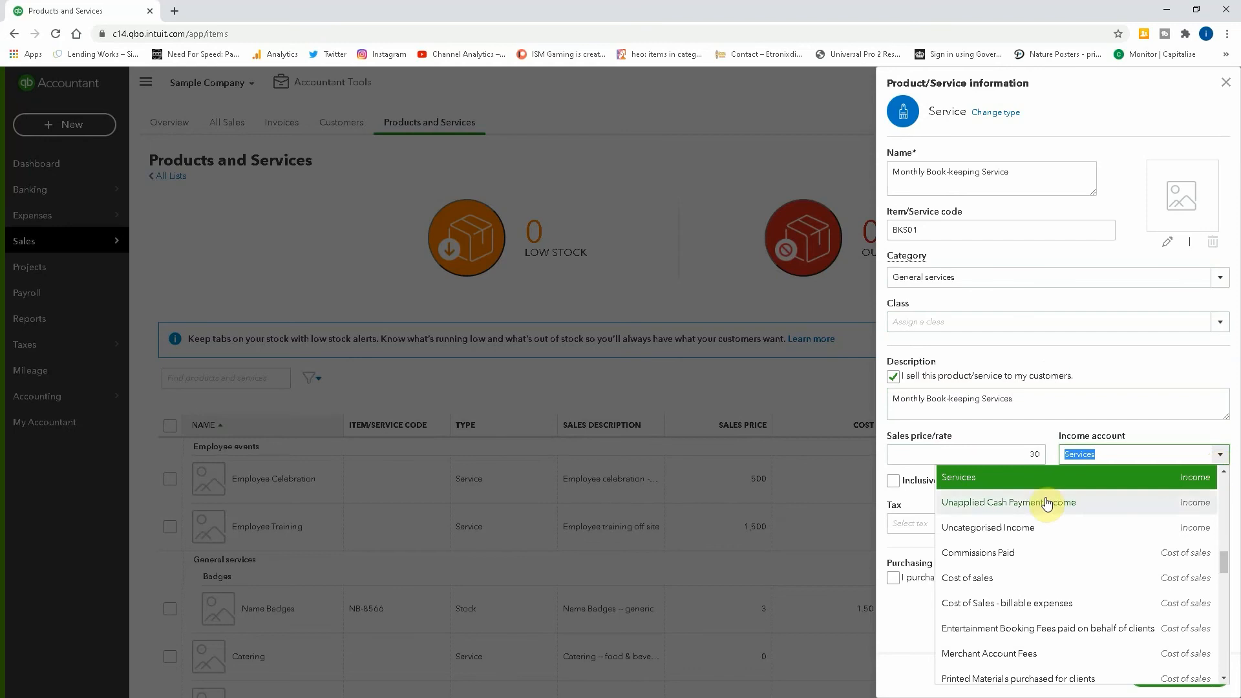
scroll(1051, 536, "up", 2)
scroll(1051, 536, "up", 1)
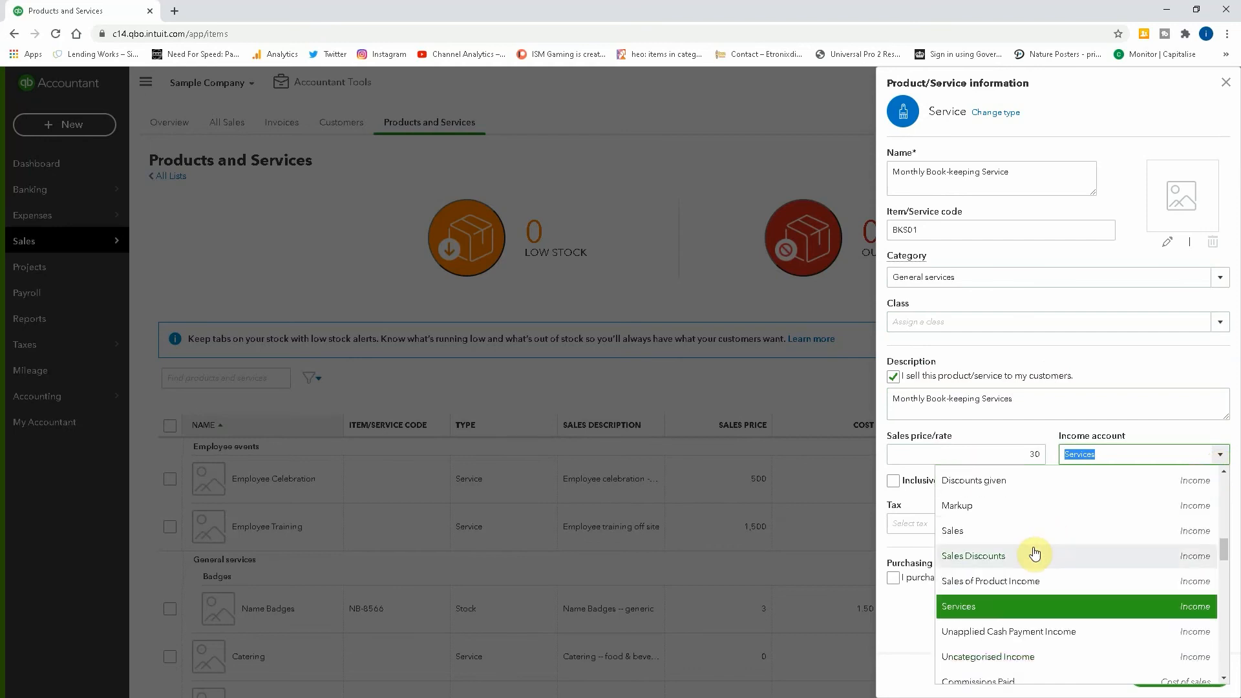
left_click(1030, 540)
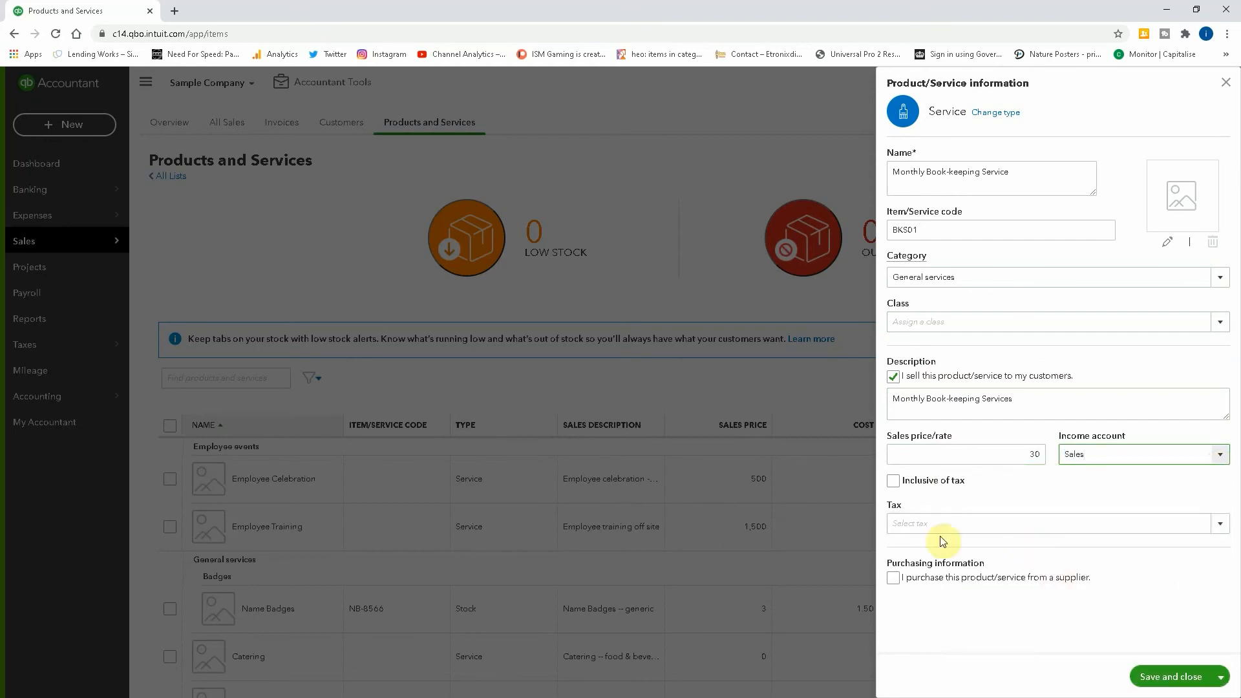
Apply the 20.0% S tax rate with the sales price inclusive of tax, and save the service
left_click(1219, 524)
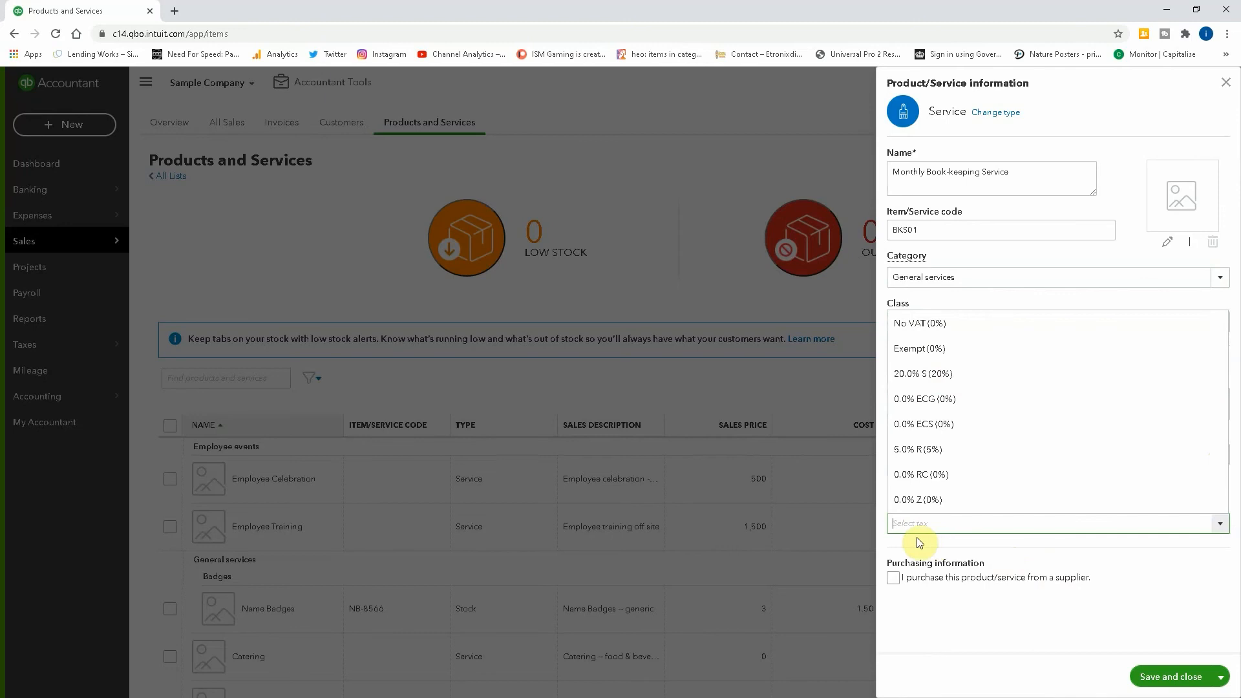
left_click(926, 378)
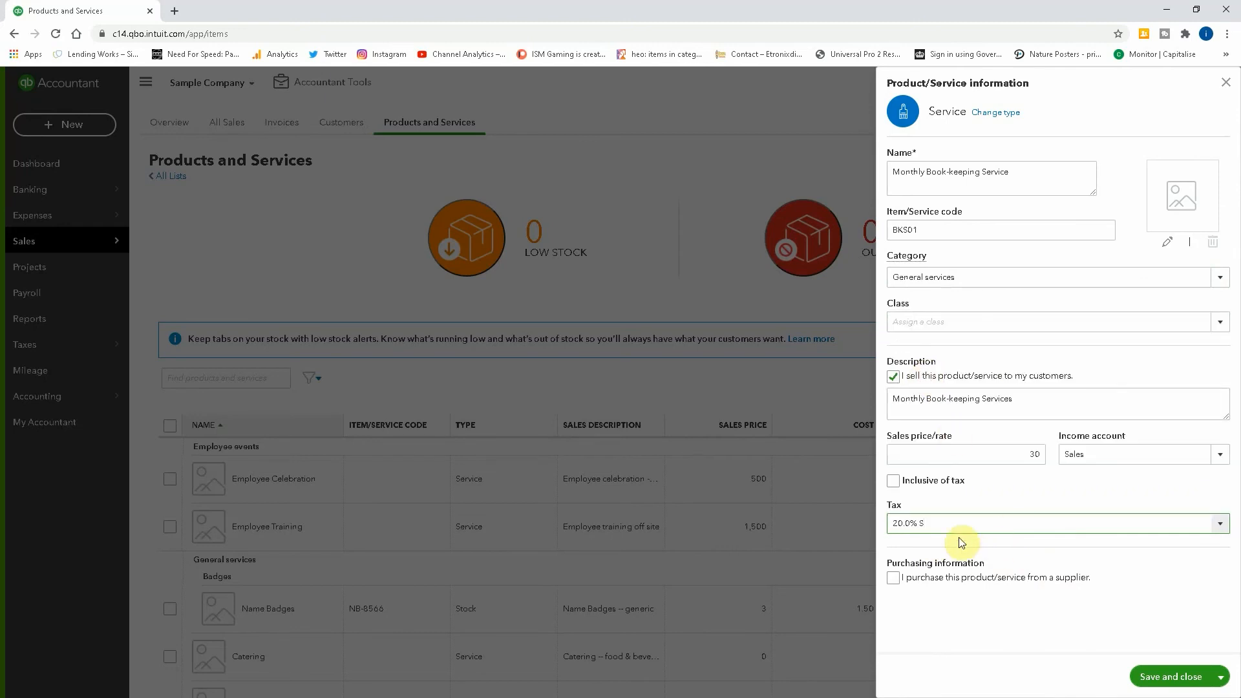
left_click(894, 481)
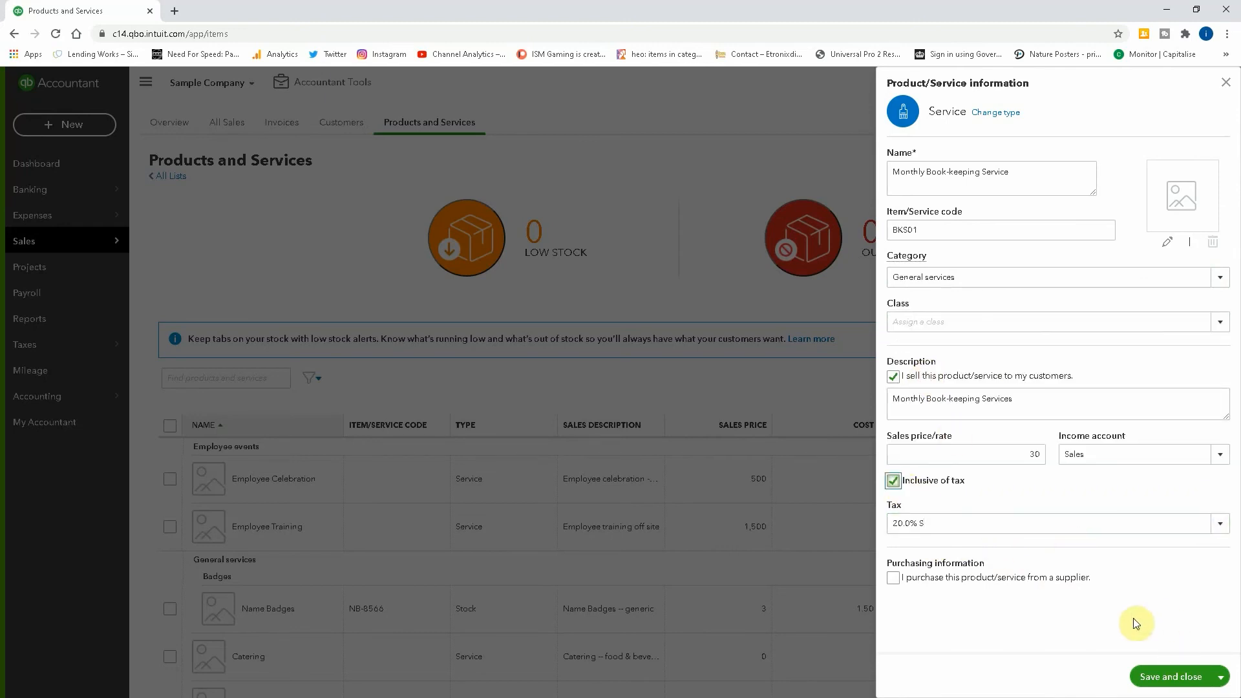
left_click(1160, 676)
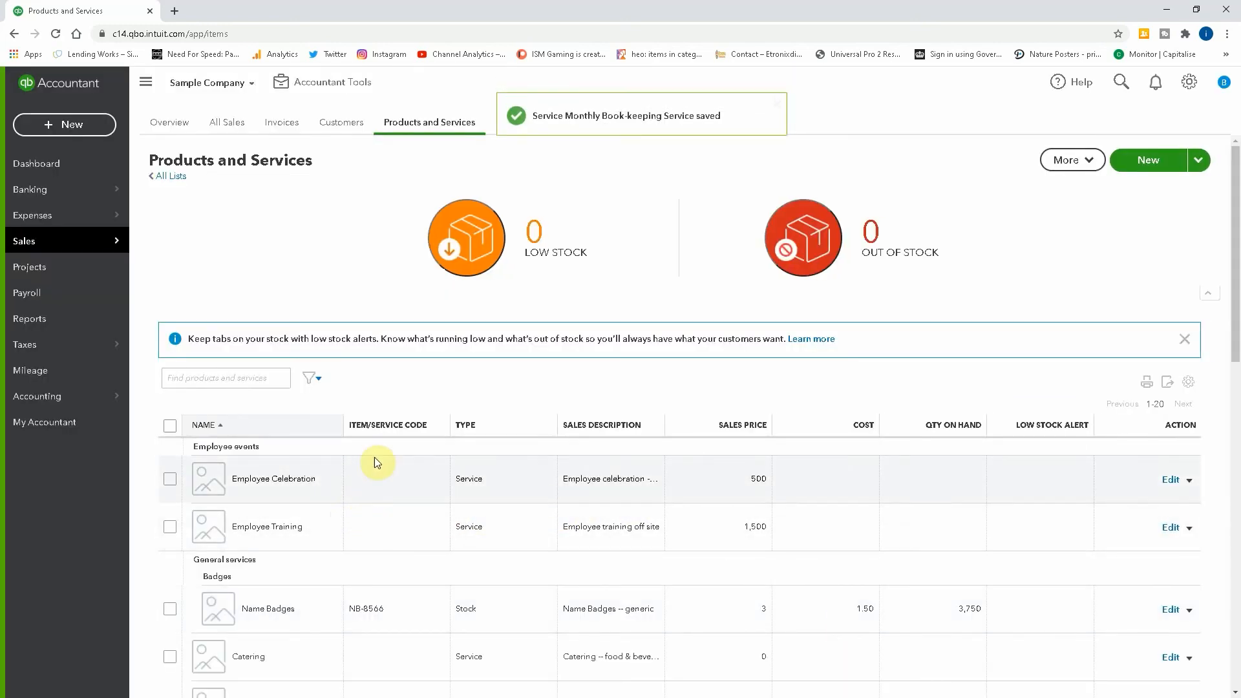
Create a new invoice and add Monthly Book-keeping Service as its first line item
left_click(279, 122)
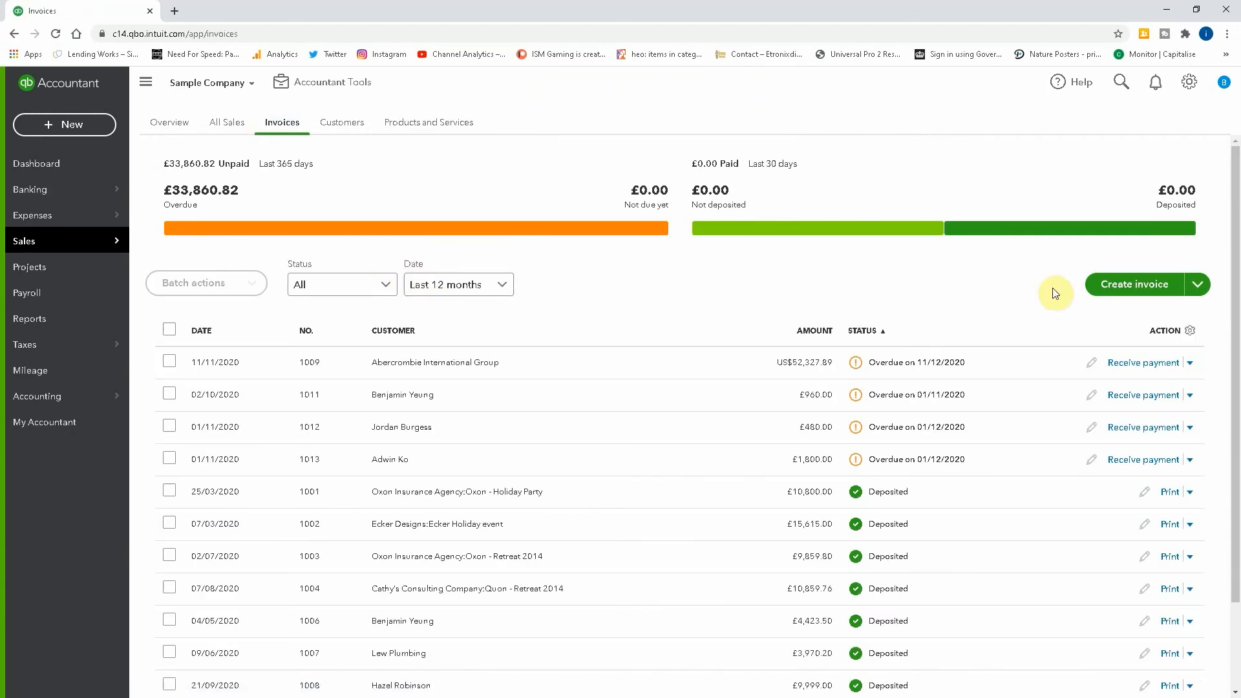
left_click(1127, 284)
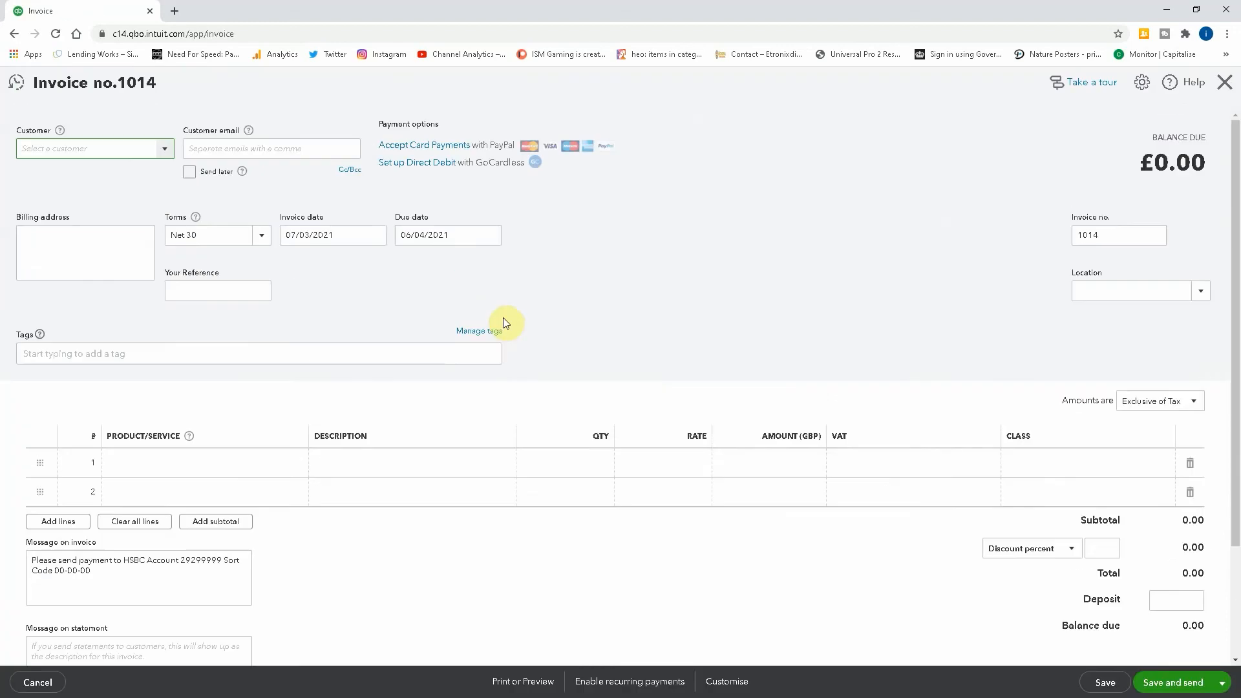
left_click(200, 461)
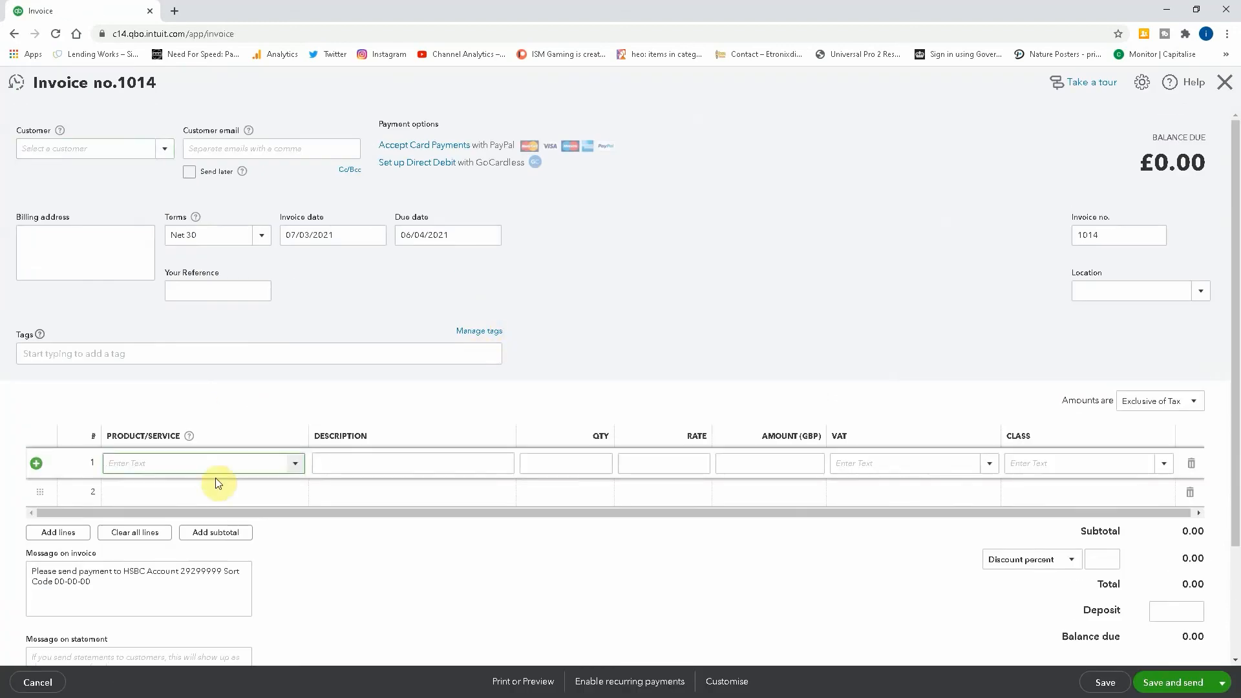
type("book")
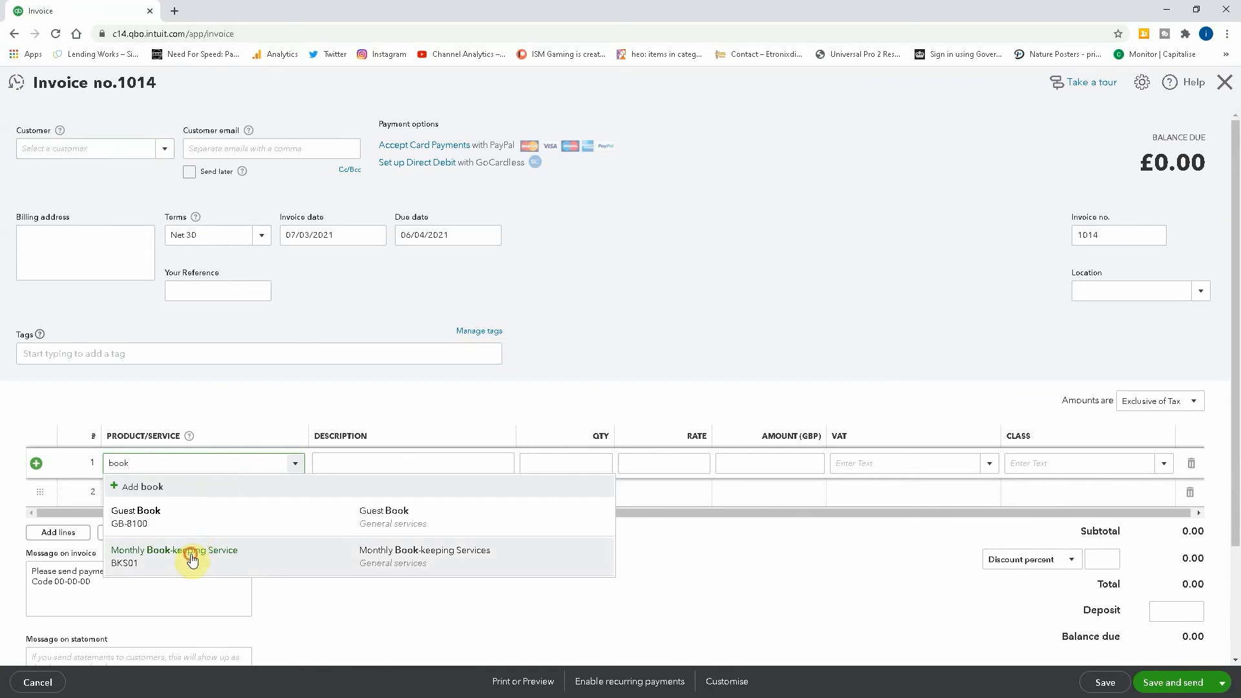
left_click(192, 557)
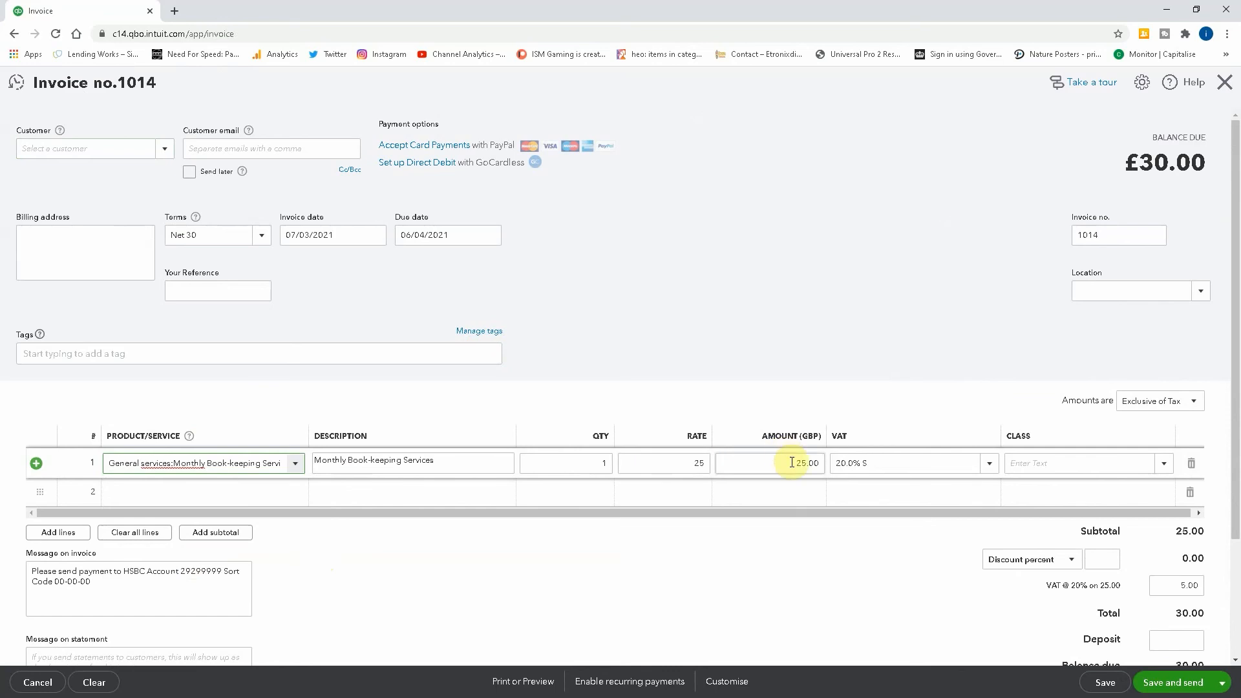
Set the quantity of the book-keeping line to 10 and leave the invoice without saving
double_click(597, 462)
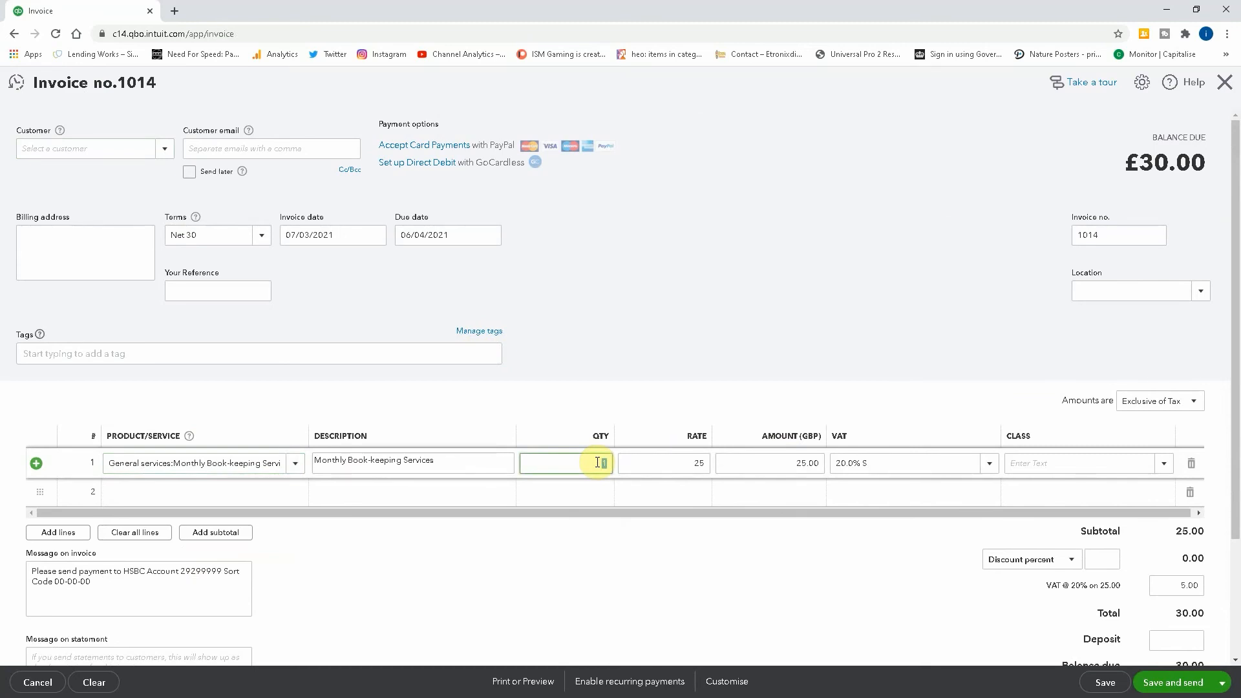
type("10")
key("Tab")
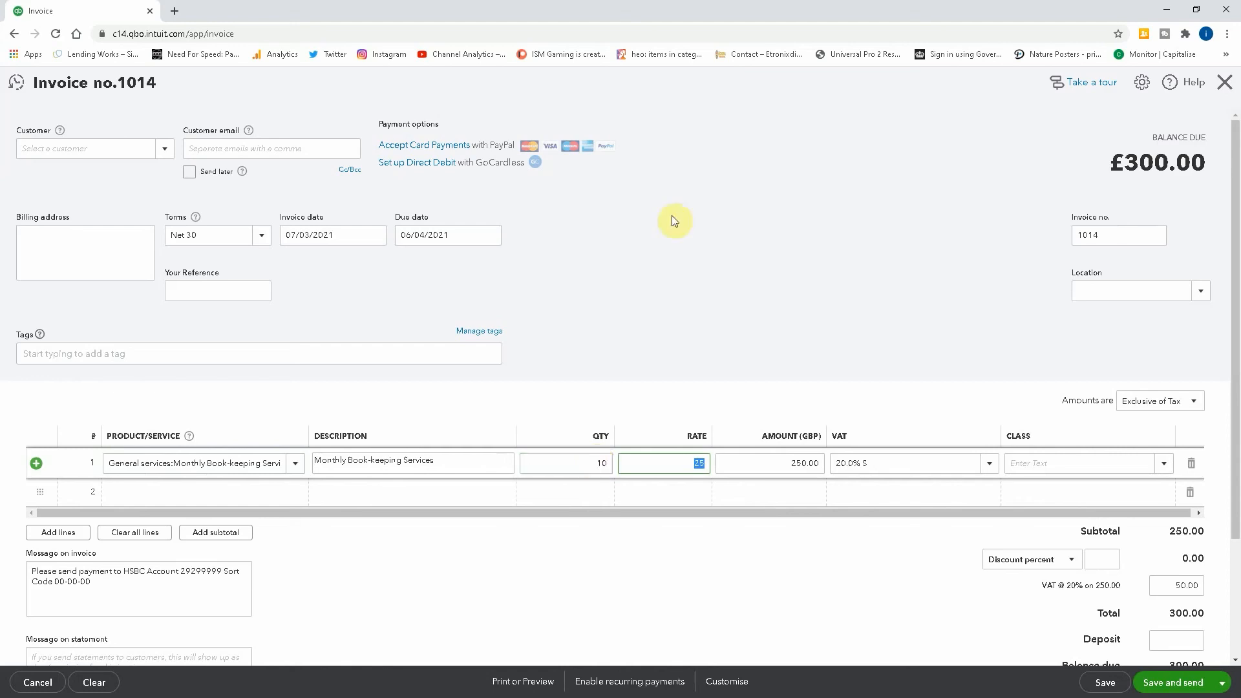
left_click(1225, 82)
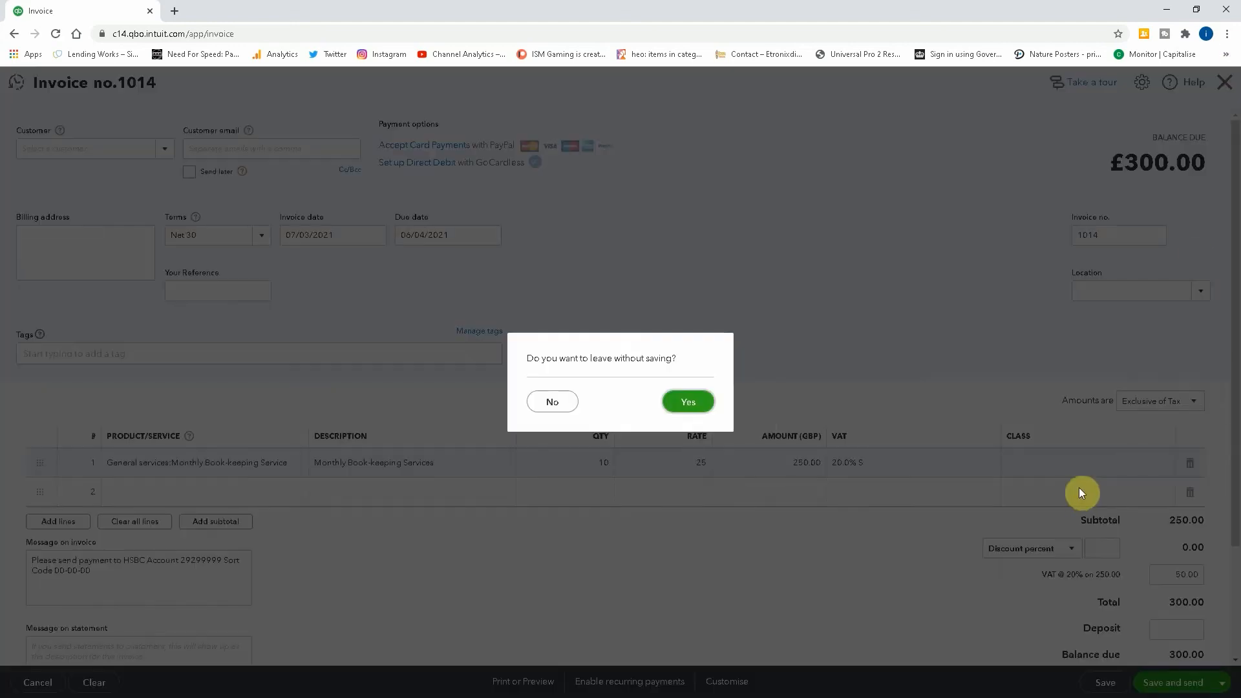
left_click(689, 402)
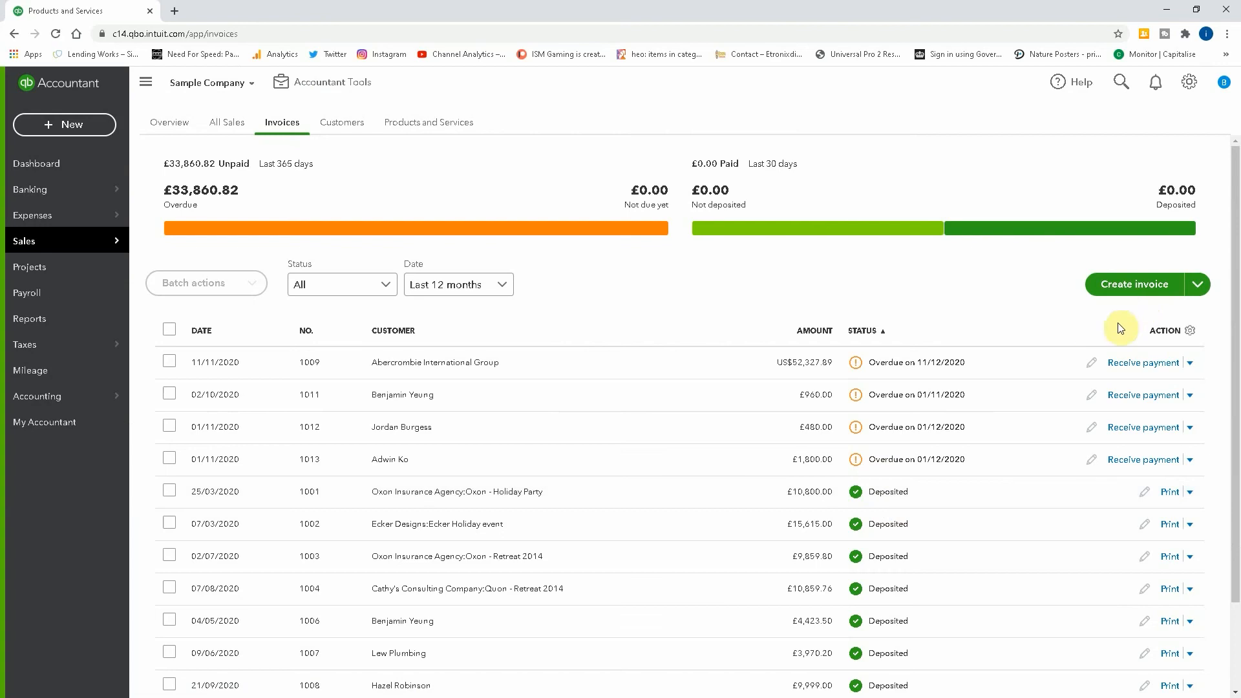
Start a new stock item named Company in the products and services list
mouse_move(75, 255)
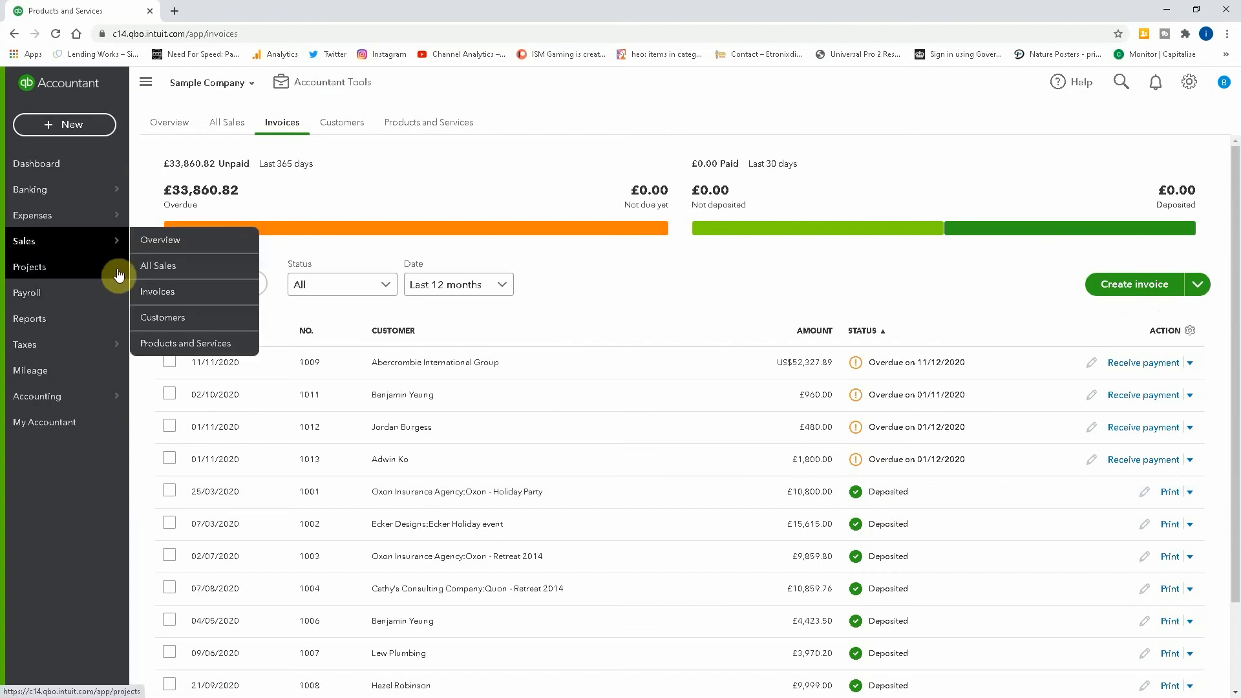
left_click(187, 346)
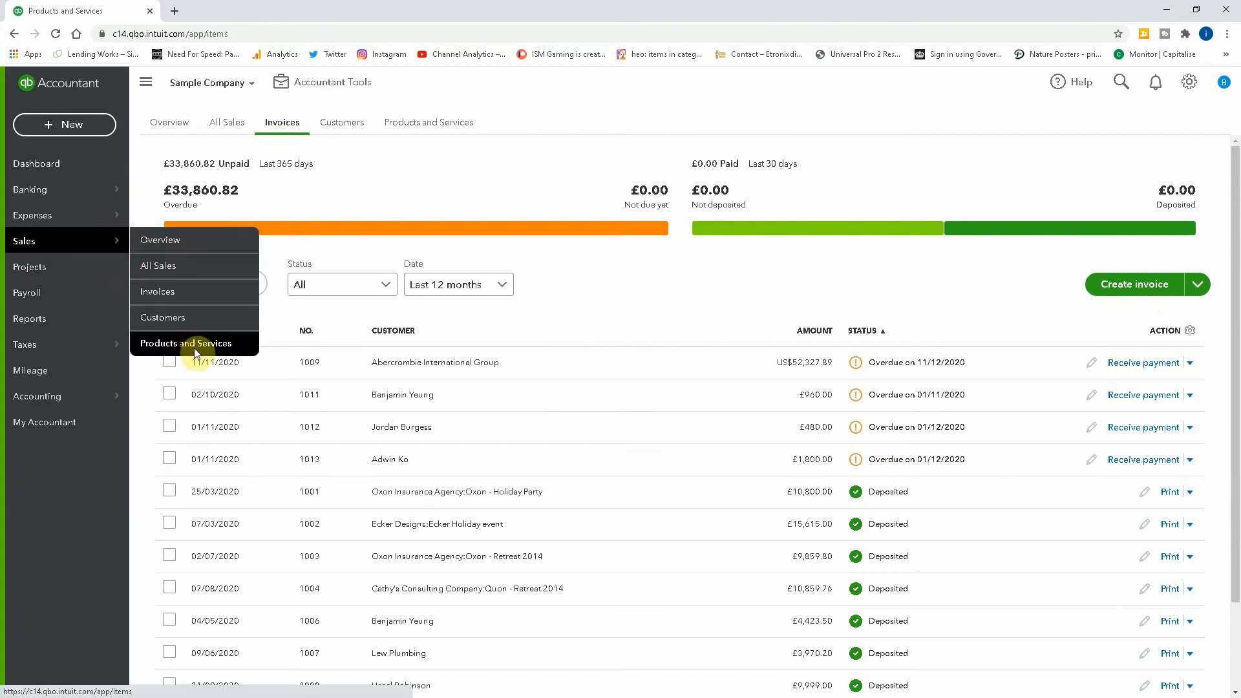
left_click(1141, 167)
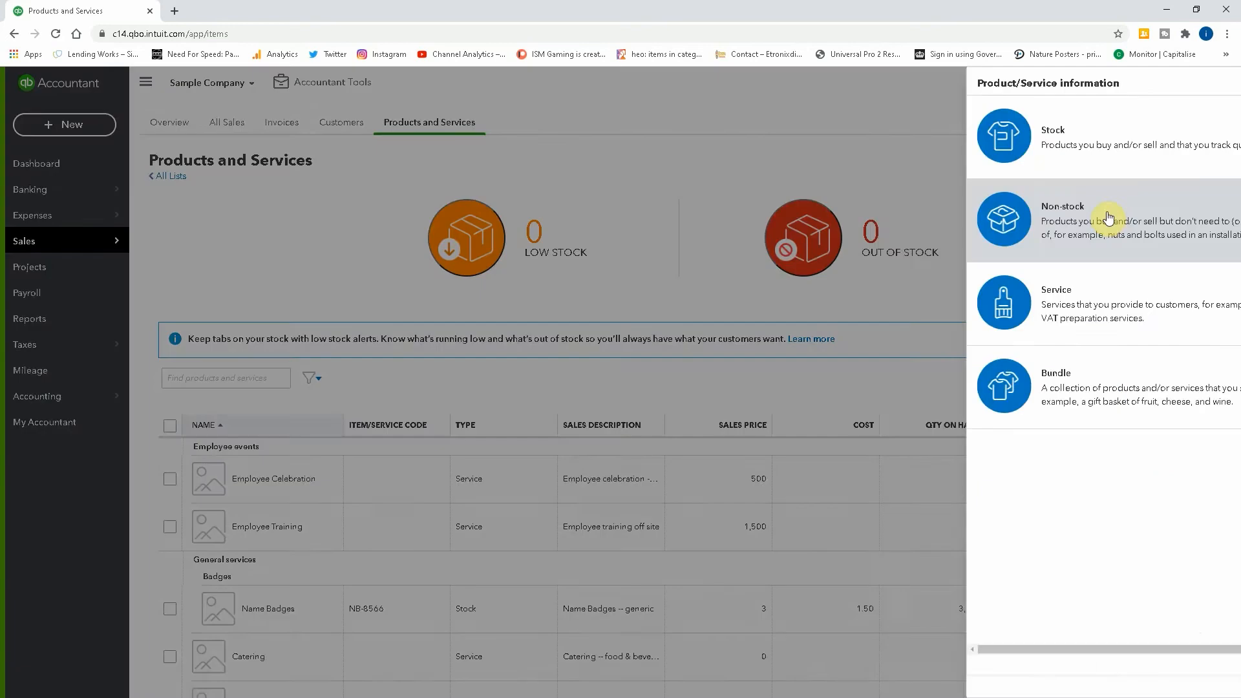
left_click(1030, 163)
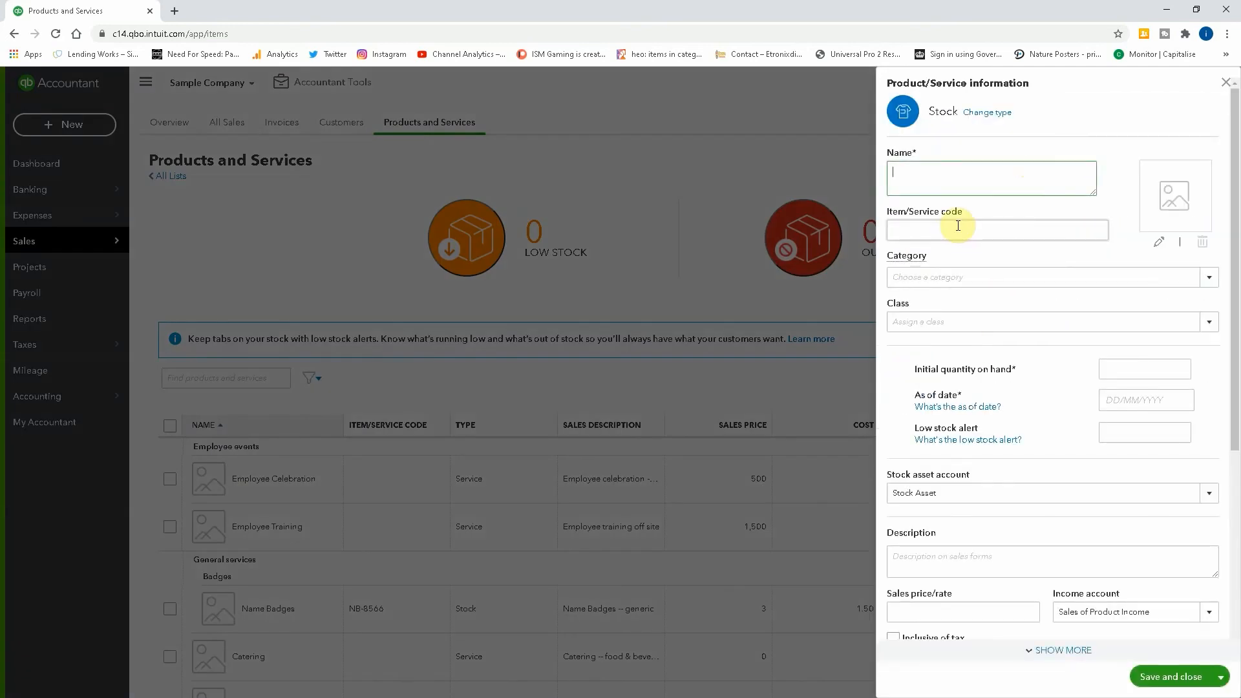
type("Company7")
Give the stock item the code CS01 and assign it to the General services category
left_click(957, 226)
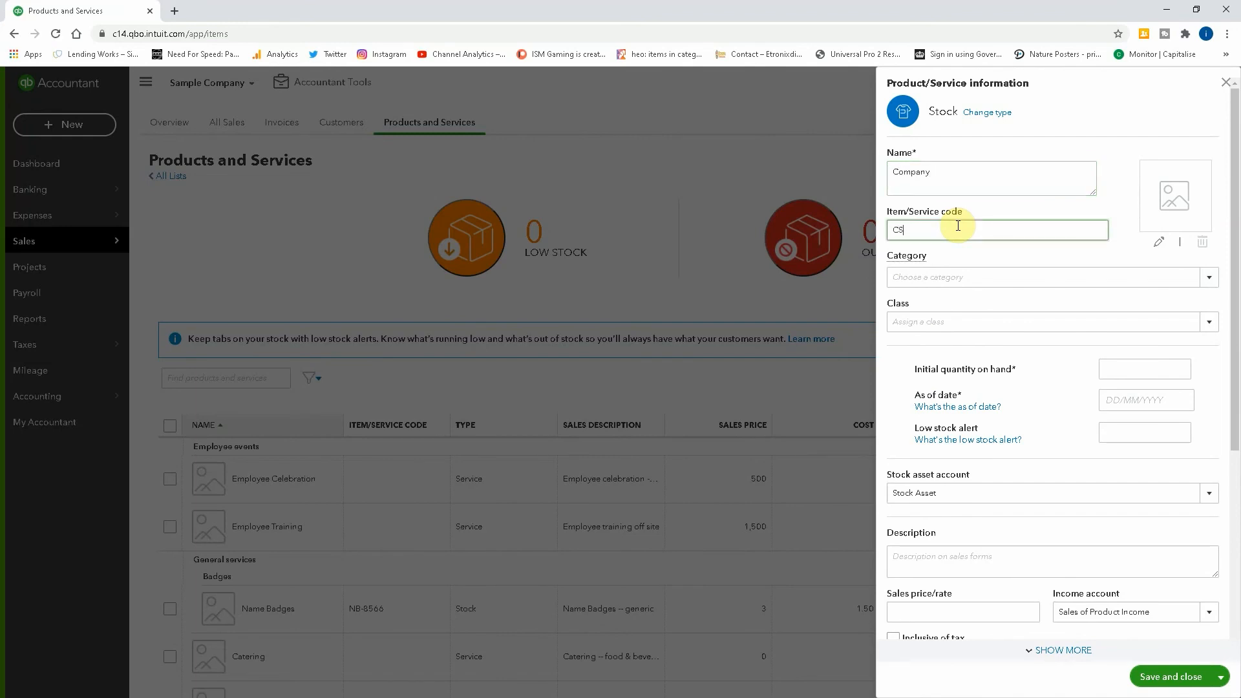
left_click(1207, 278)
left_click(926, 348)
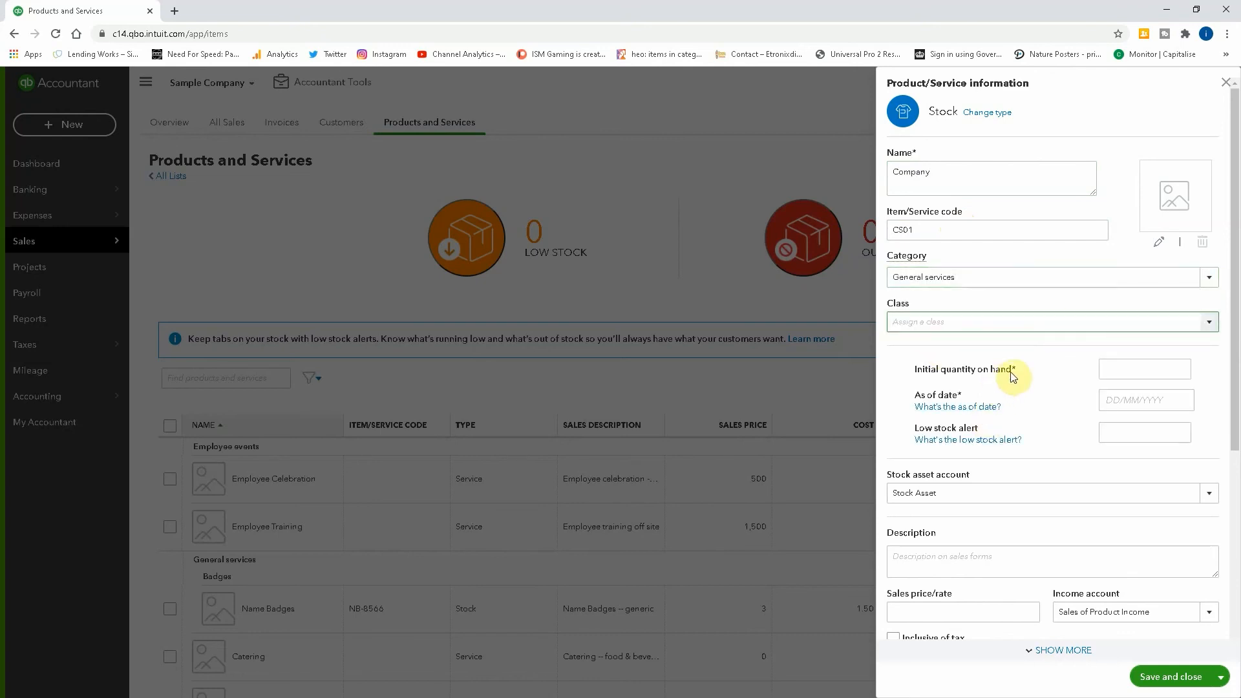
Set the initial quantity on hand to 100 as of 07/03/2021, with a low stock alert at 10
left_click(1102, 371)
type("100")
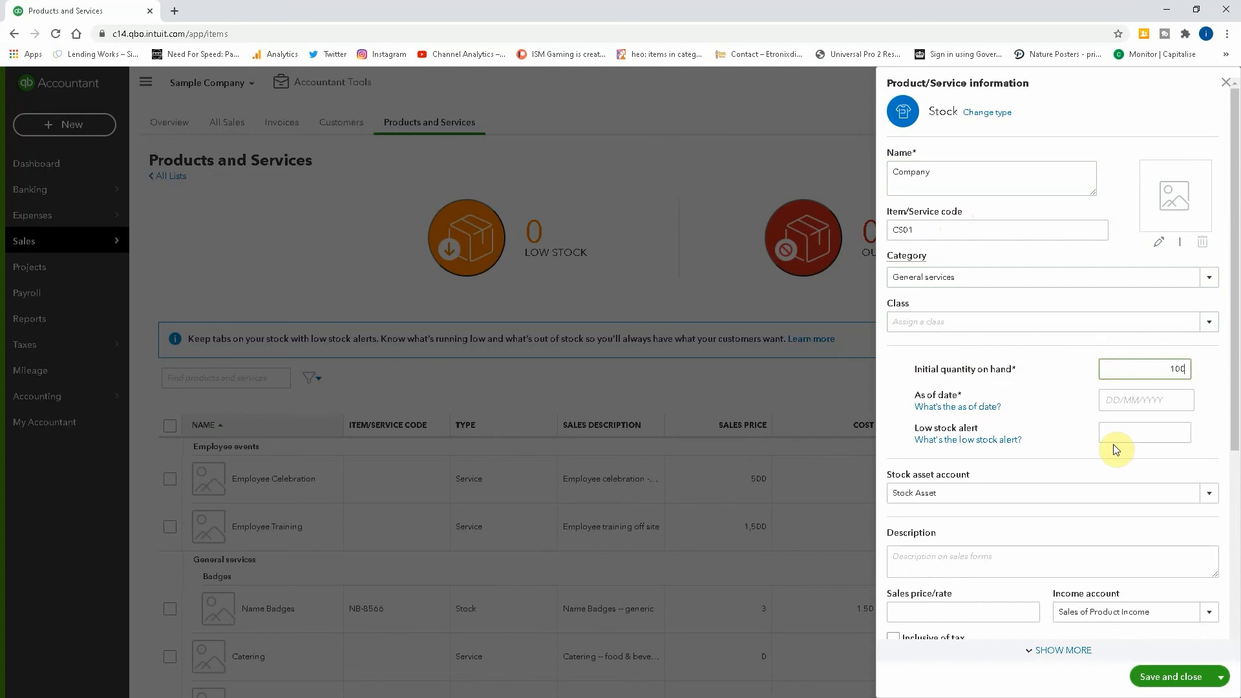
key("Tab")
key("Tab")
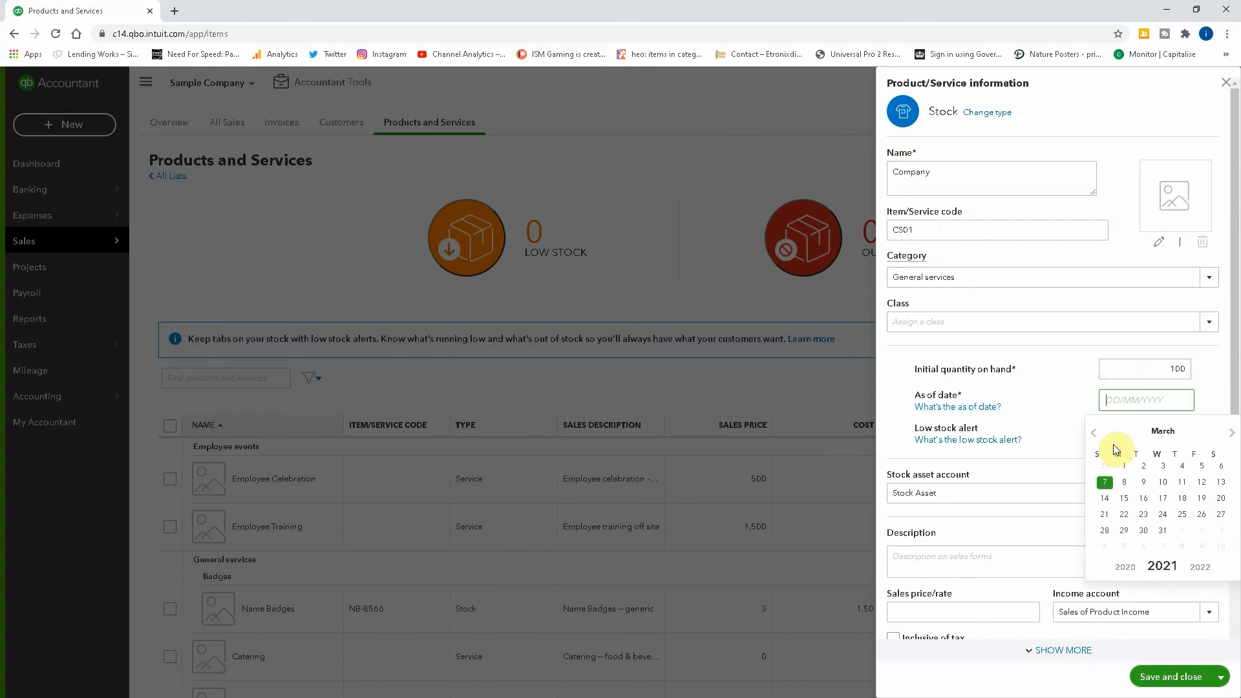
left_click(1104, 482)
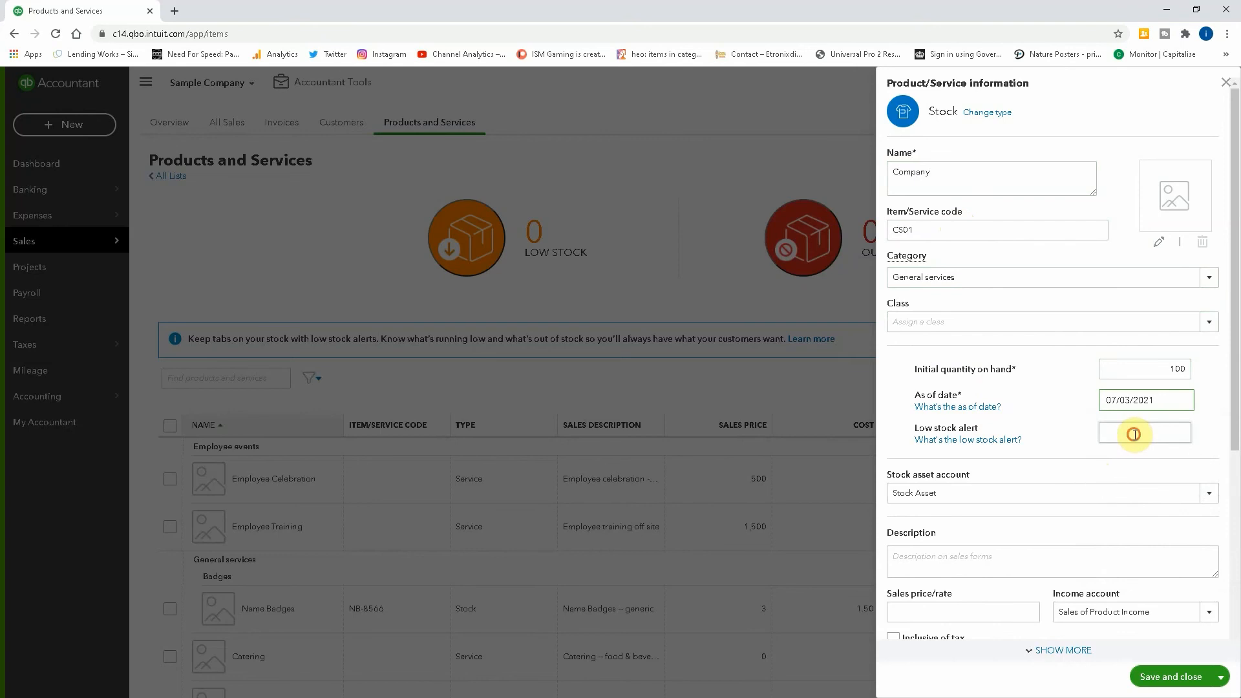
left_click(1135, 434)
type("10")
key("Tab")
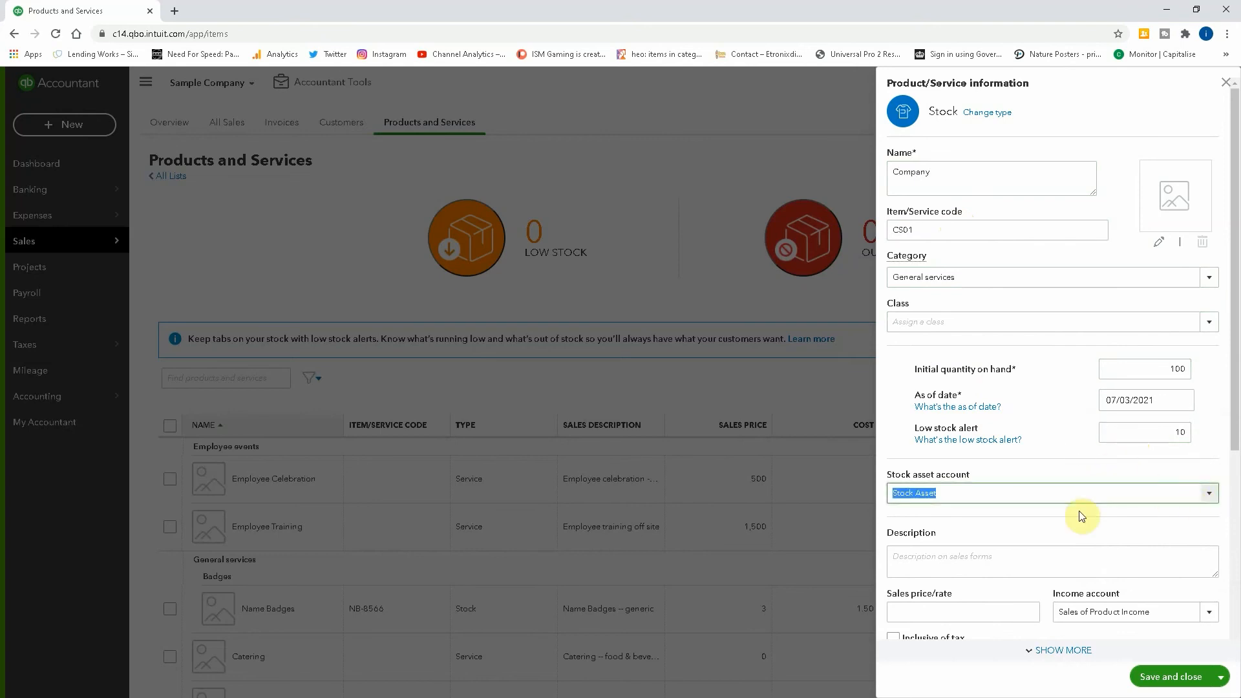
Choose Stock Asset as the stock asset account and enter Company Formation as the sales description
scroll(1066, 512, "down", 3)
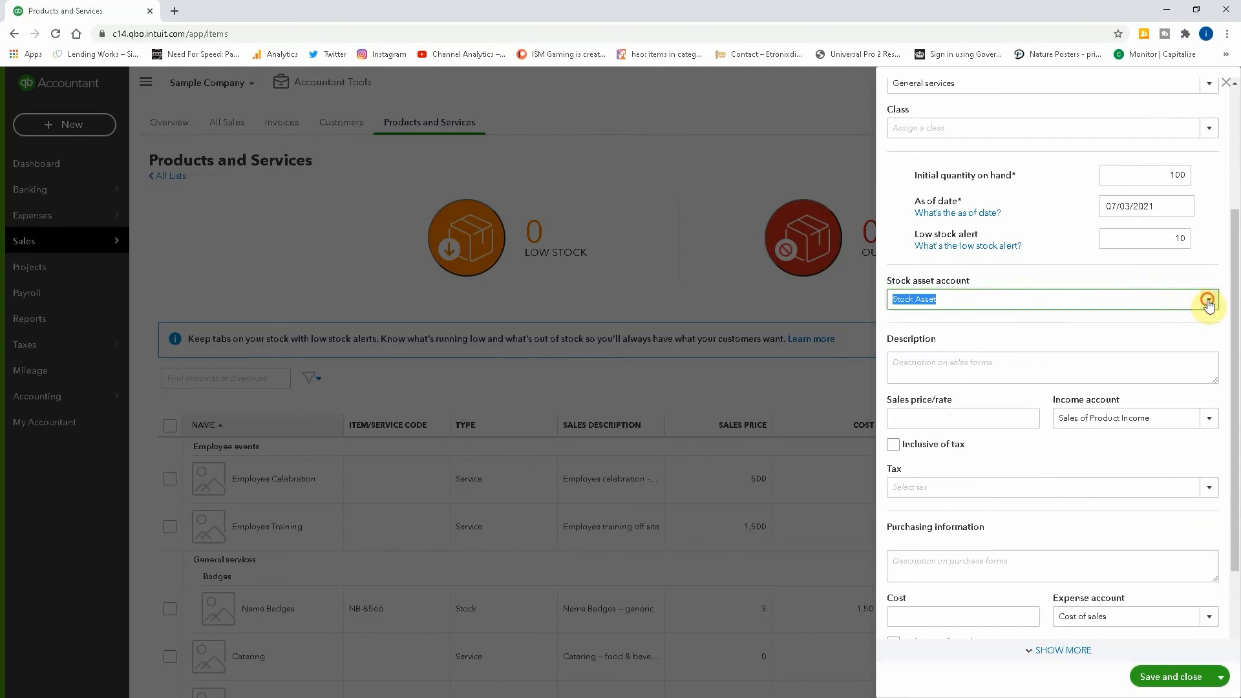
left_click(1208, 301)
left_click(994, 347)
left_click(934, 361)
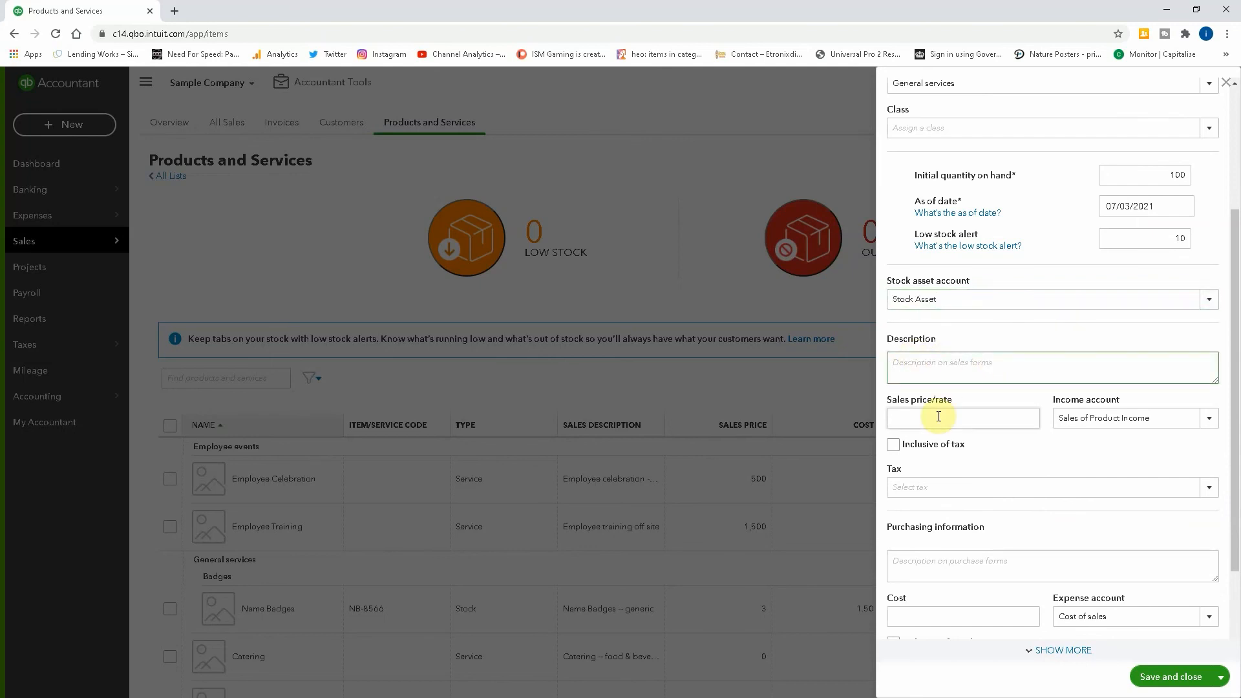
type("Comp")
type("y Format")
type("an")
key("Tab")
key("Tab")
Set the sales price to 100 and the sales tax to 20.0% S
left_click(938, 416)
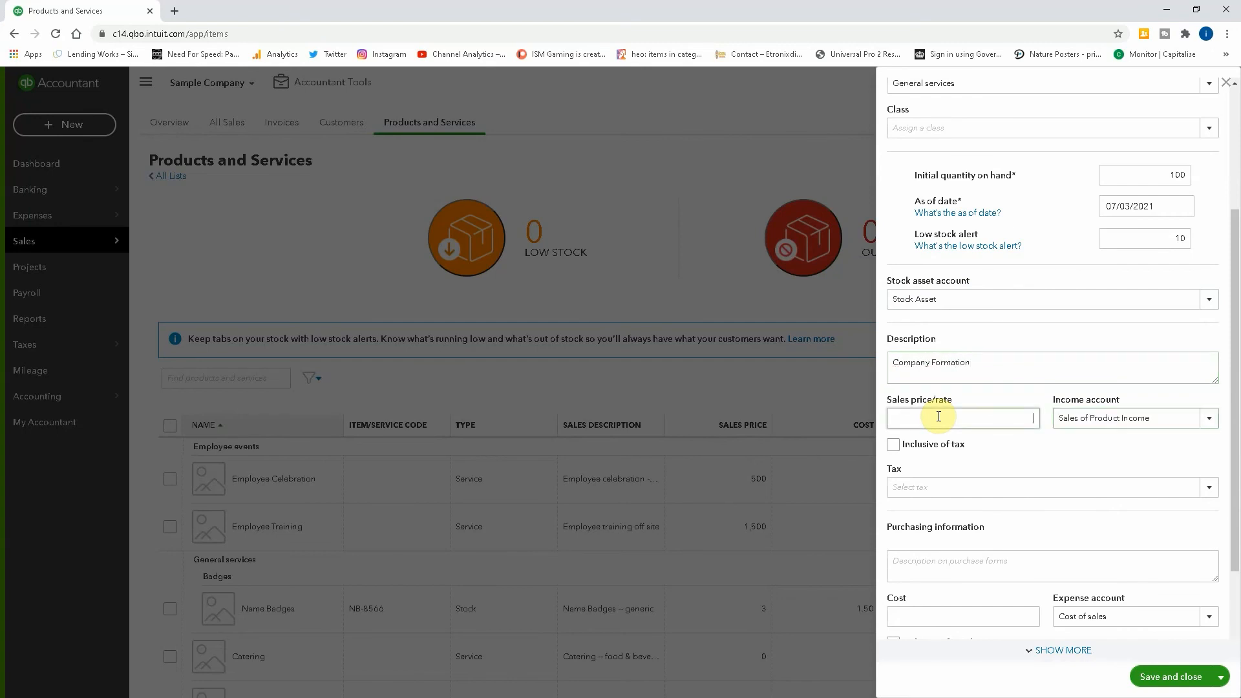
type("100")
key("Tab")
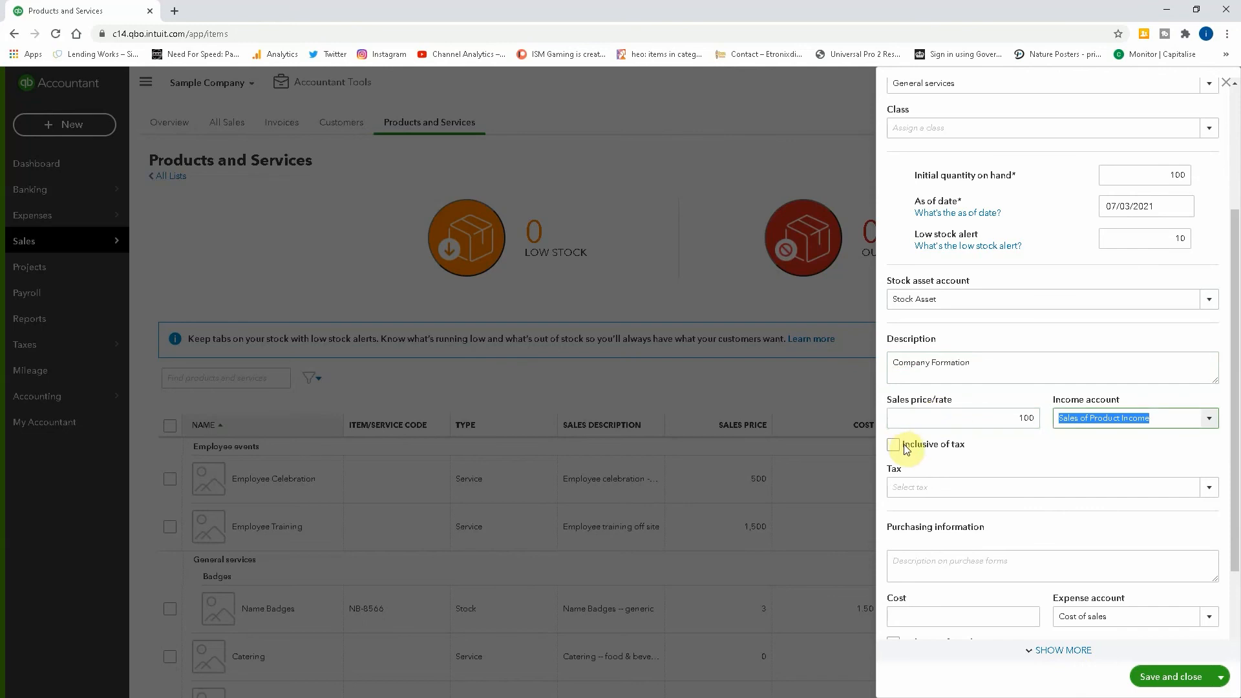
left_click(1205, 495)
left_click(950, 340)
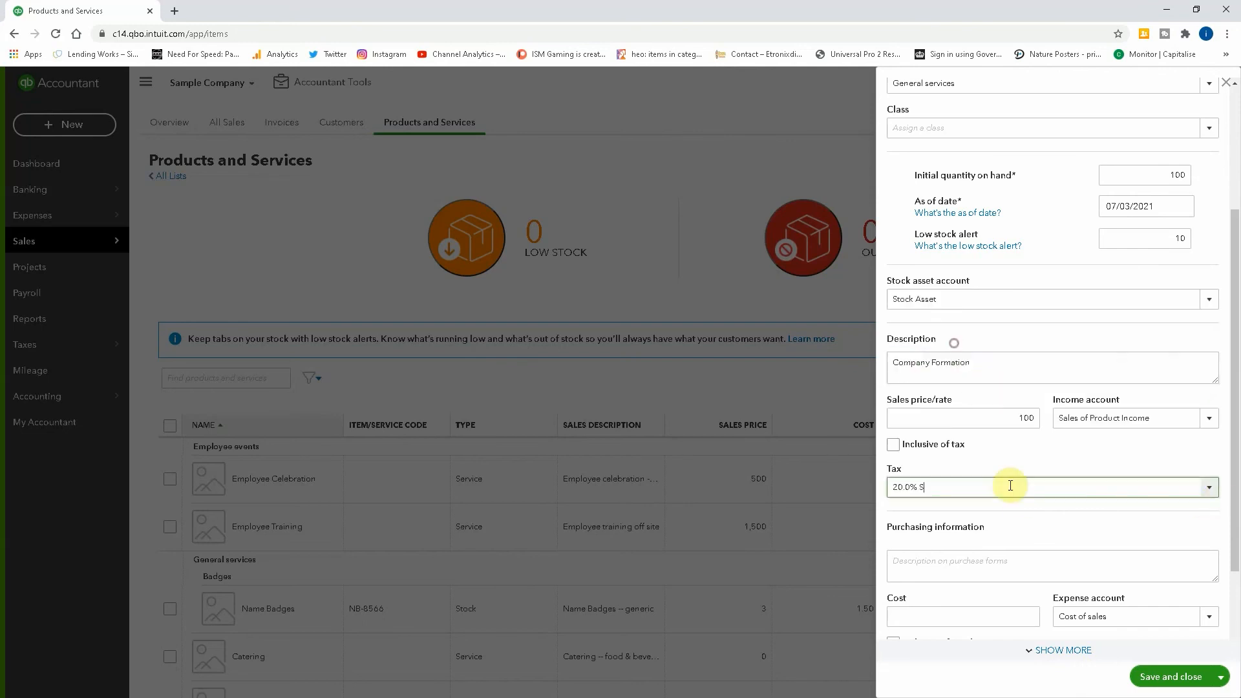
Enter Company Formations as the description for purchase forms
scroll(1011, 491, "down", 2)
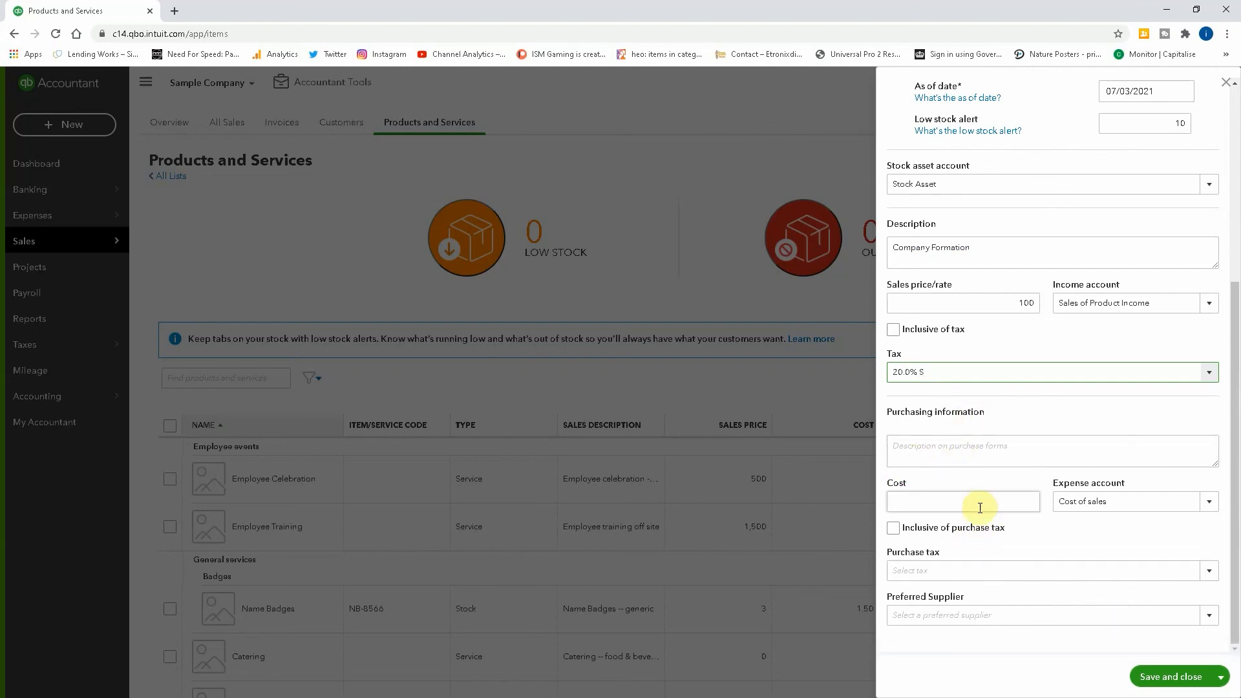
scroll(982, 506, "up", 5)
scroll(979, 510, "down", 5)
left_click(939, 443)
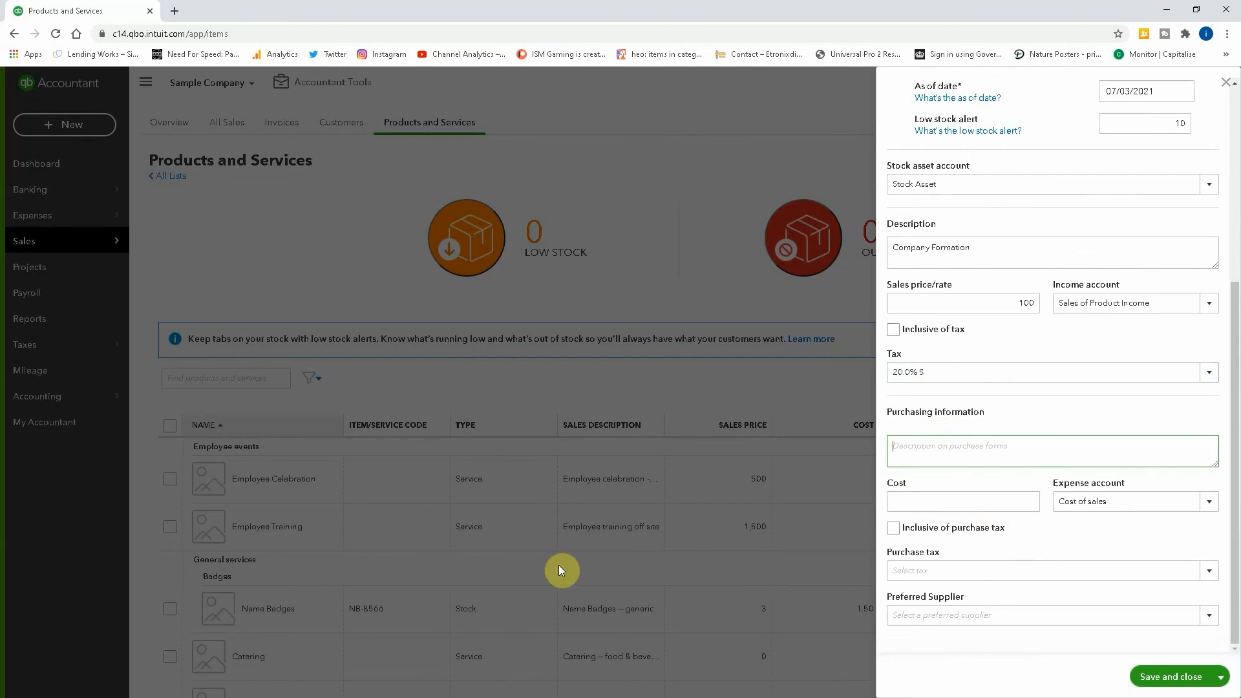
type("COmpany Form")
key("BackSpace")
key("BackSpace")
type("mpan")
key("Tab")
Set the purchase cost to 50 and the purchase tax to 20.0% S
type("50")
key("Tab")
key("Tab")
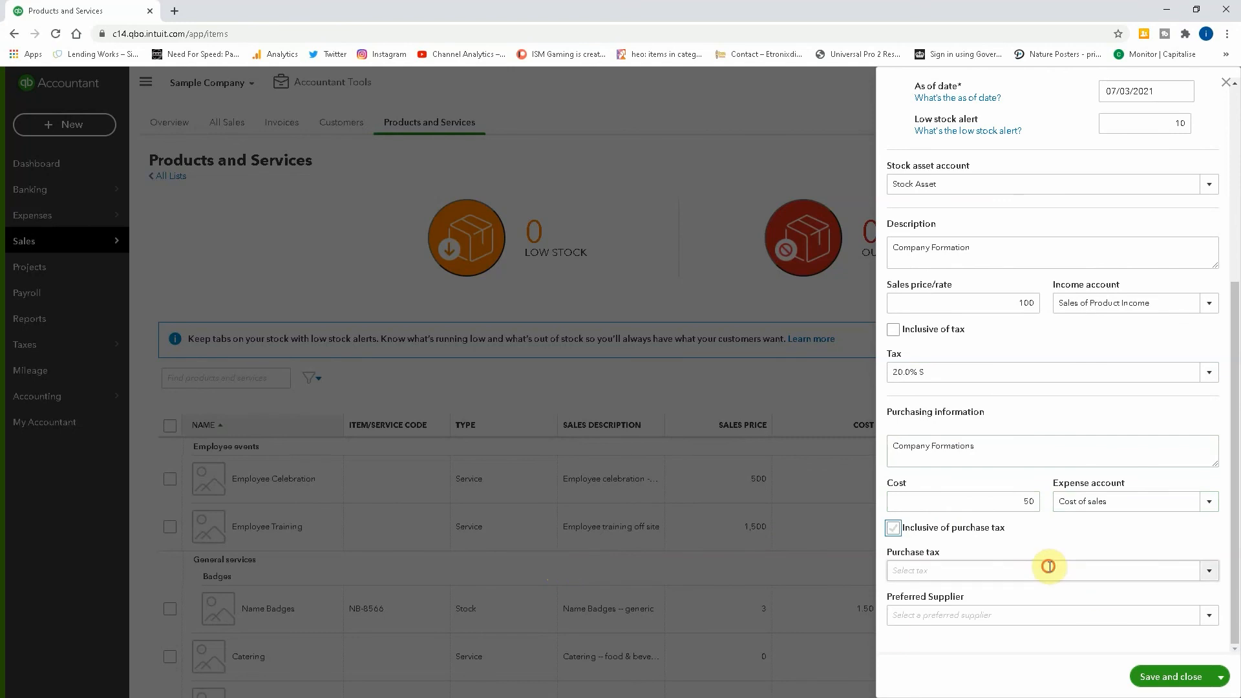
key("Tab")
left_click(1205, 571)
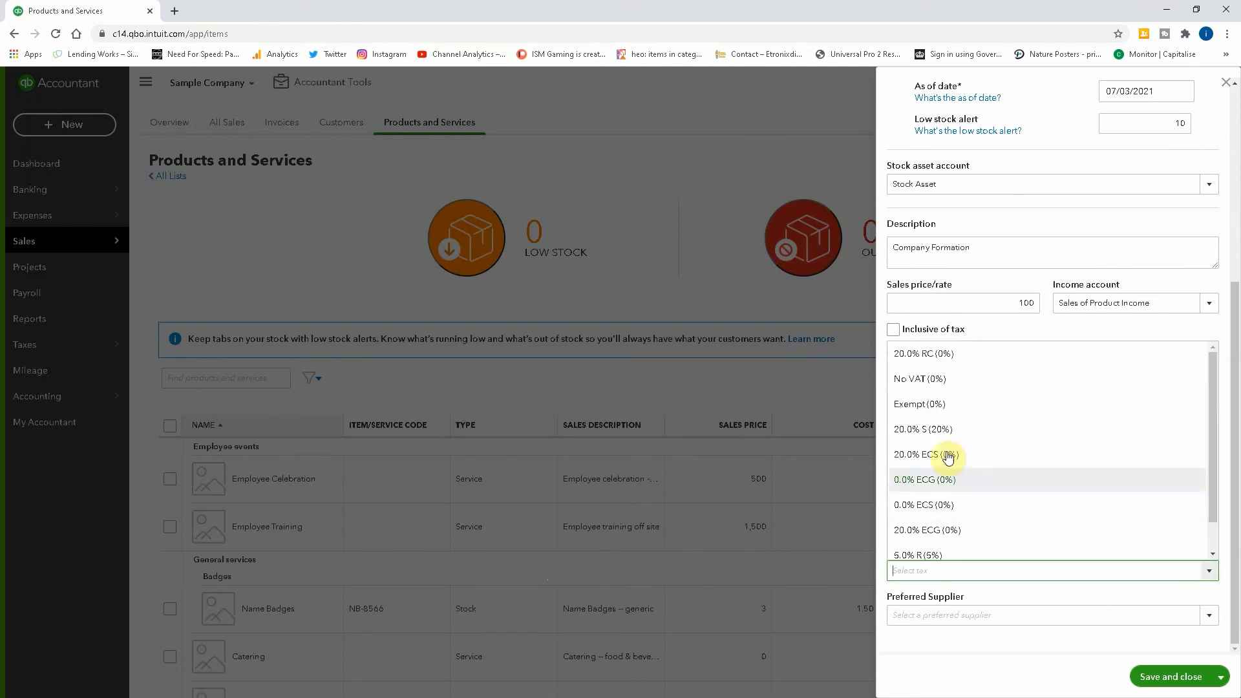
left_click(936, 429)
Choose Organization of Outstanding Event Planners as the preferred supplier and save the stock item
left_click(1204, 615)
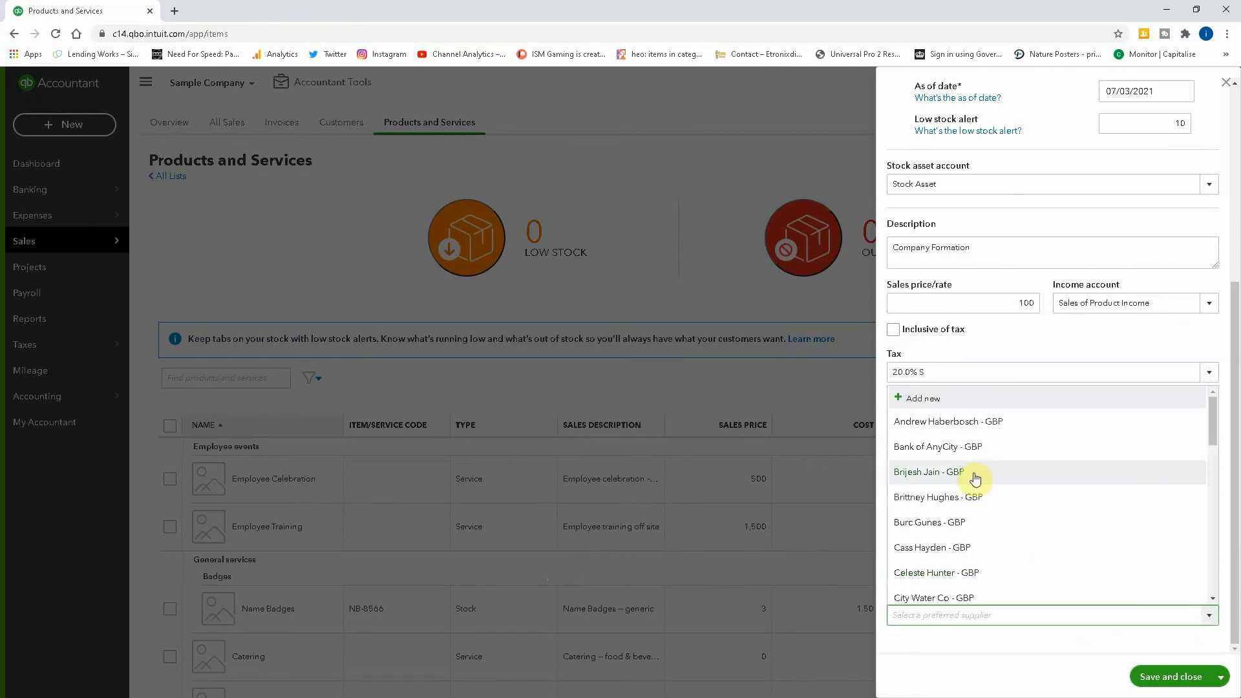
scroll(950, 433, "down", 6)
scroll(946, 474, "down", 1)
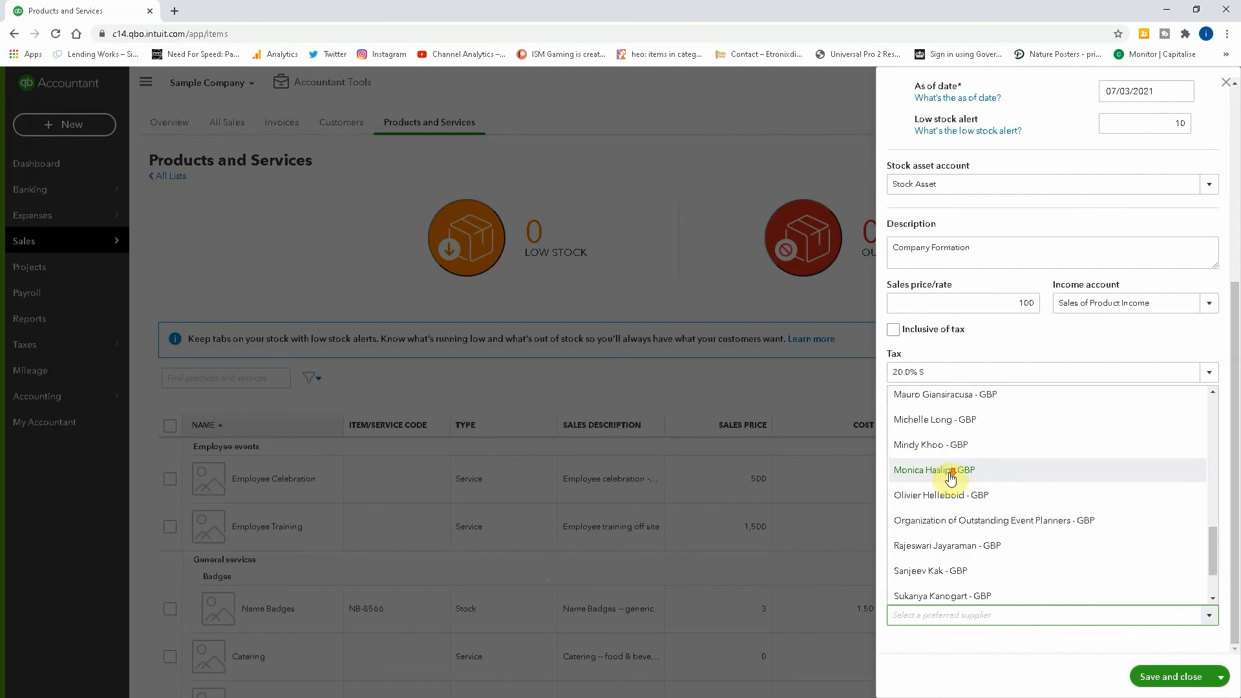
left_click(969, 519)
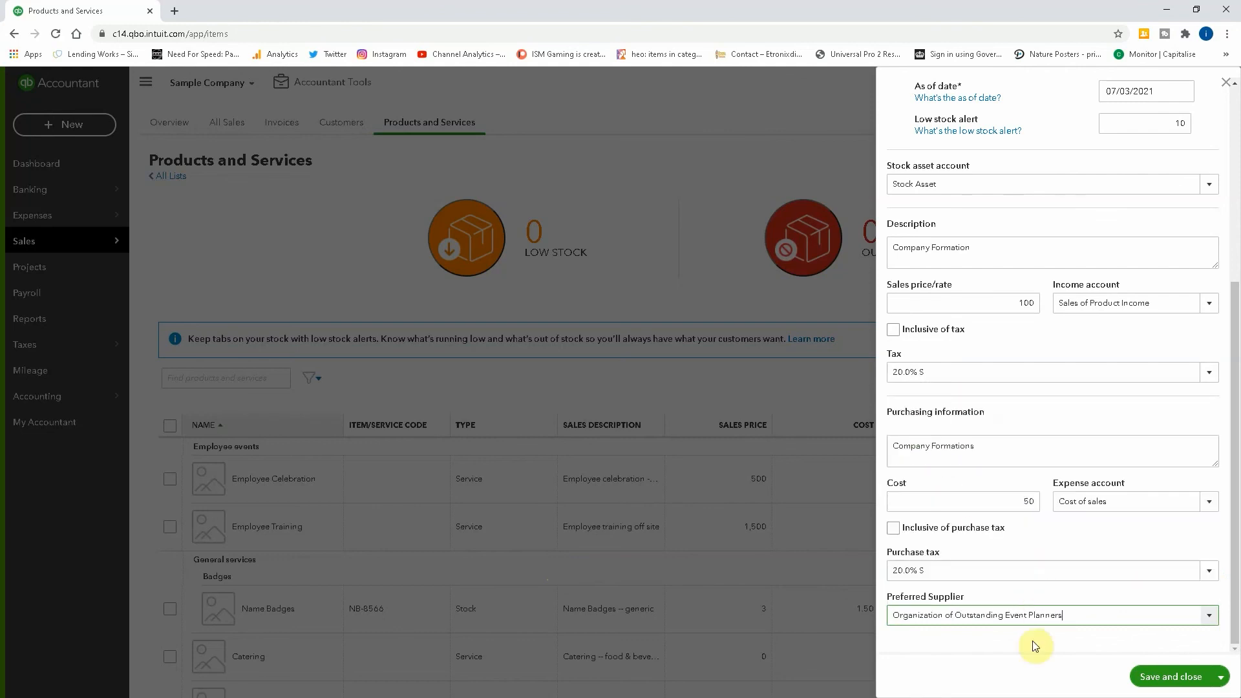
left_click(1157, 677)
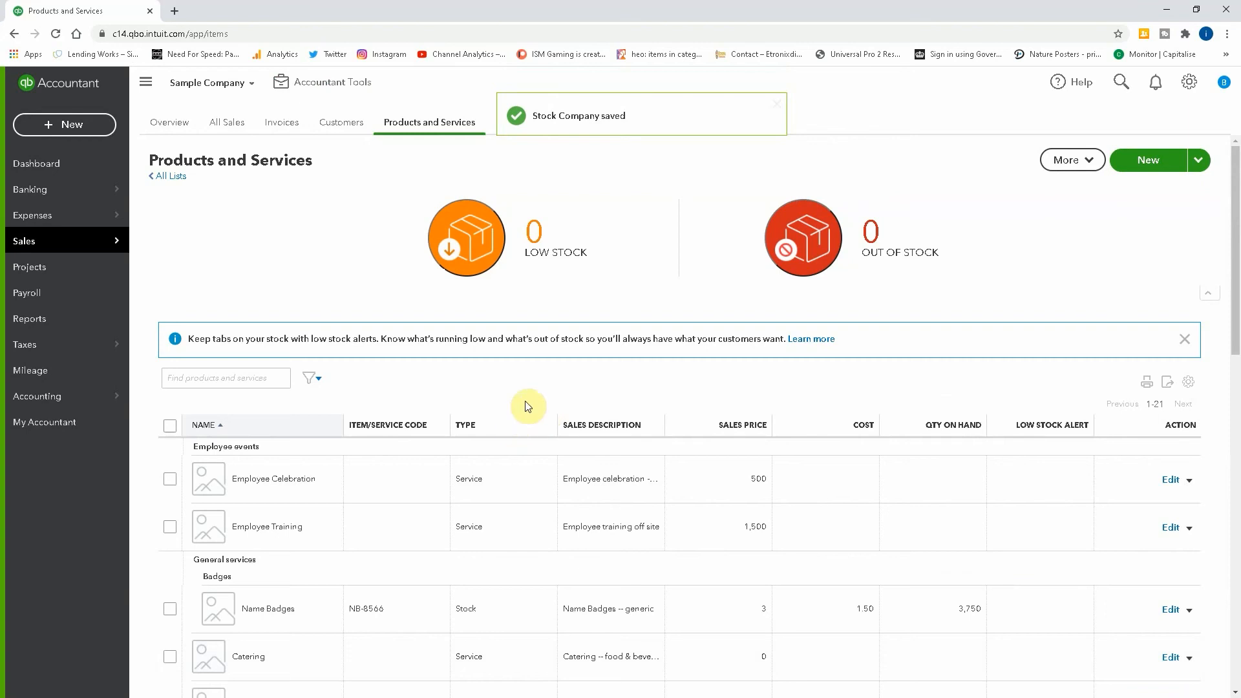
Examine the Company item's entry in the products list and the actions available for it
scroll(525, 407, "down", 4)
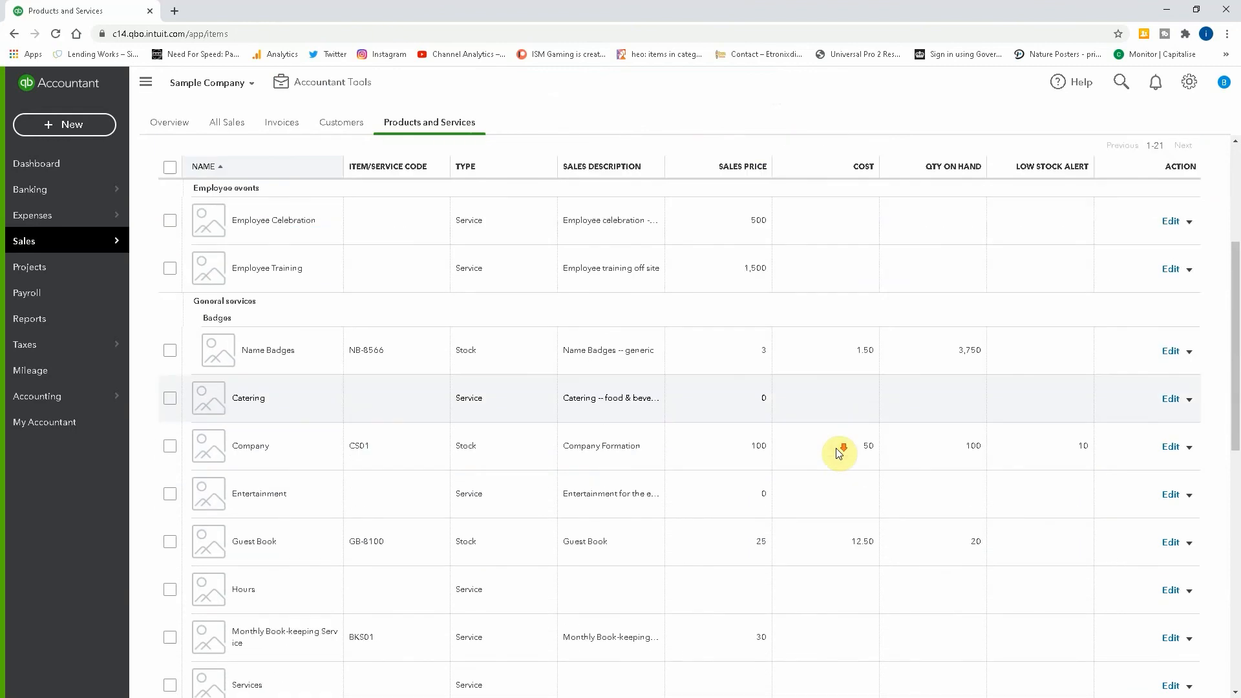
left_click(1189, 447)
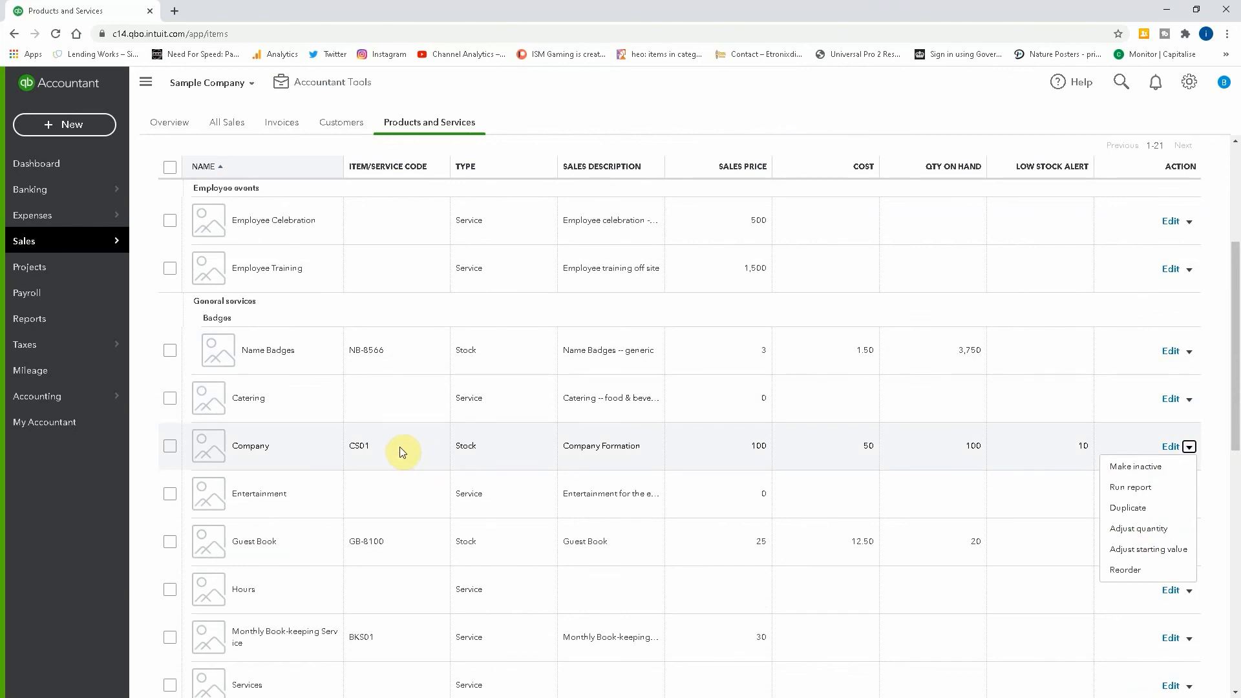
scroll(399, 447, "up", 5)
Create a new invoice and enter registered office as the product/service on its first line
mouse_move(103, 240)
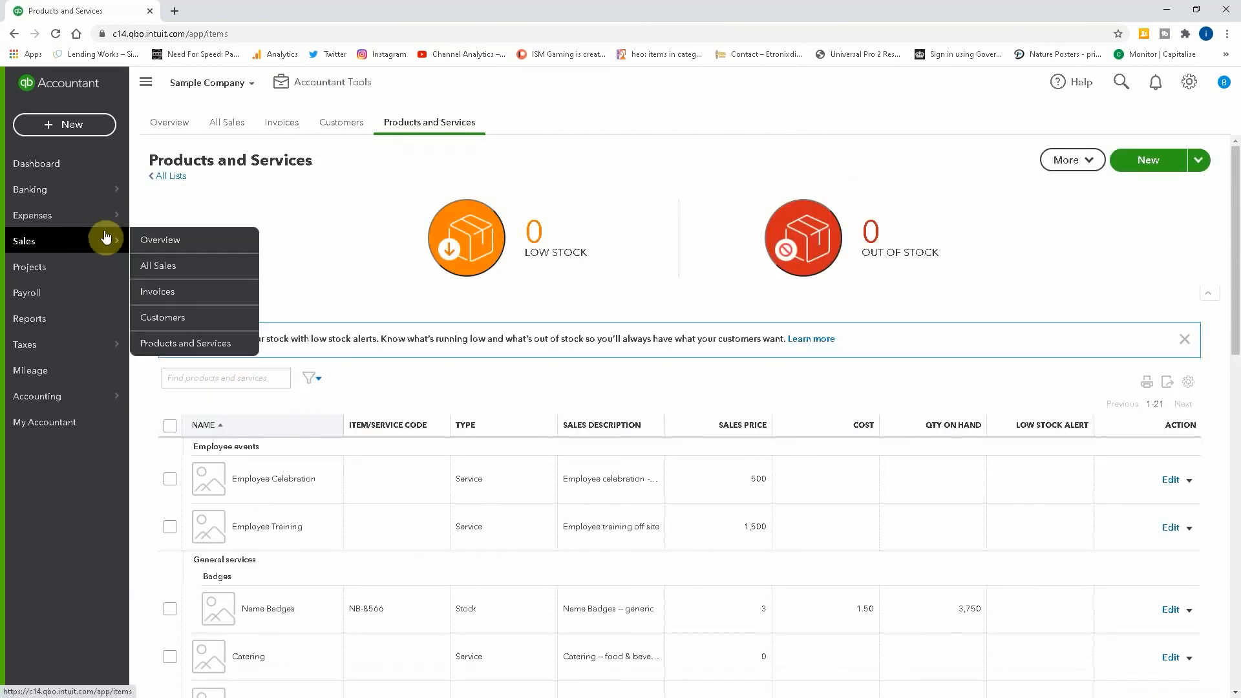
left_click(176, 297)
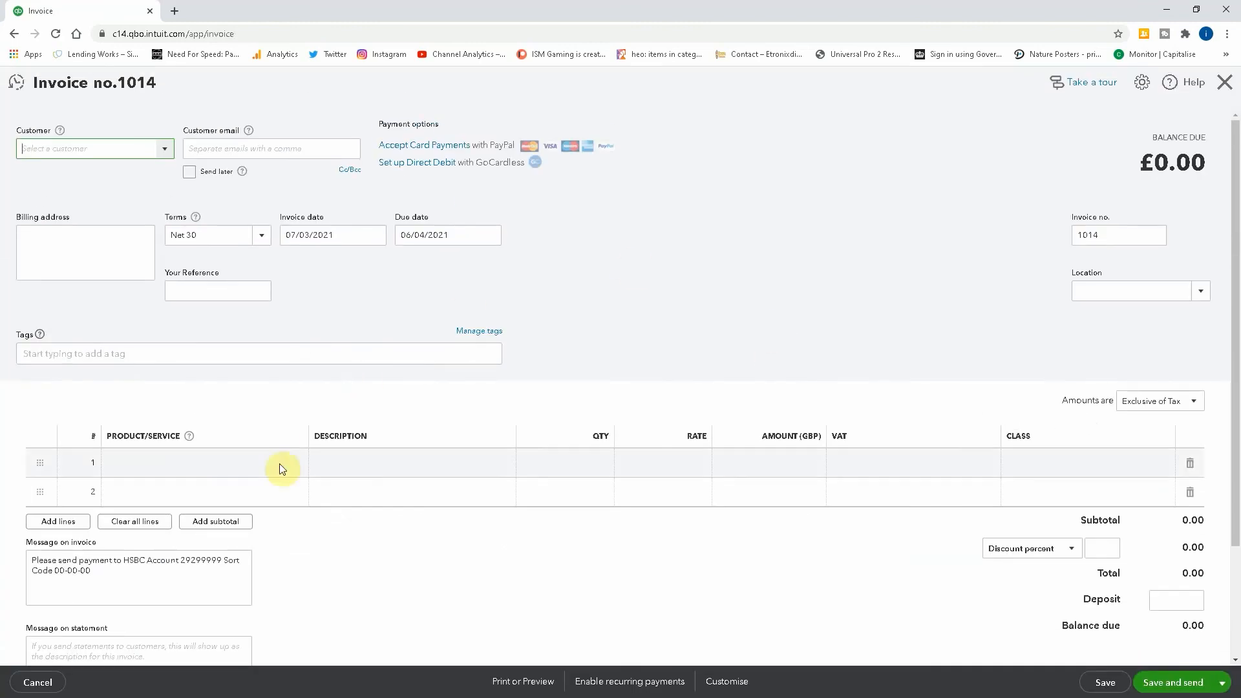
left_click(193, 467)
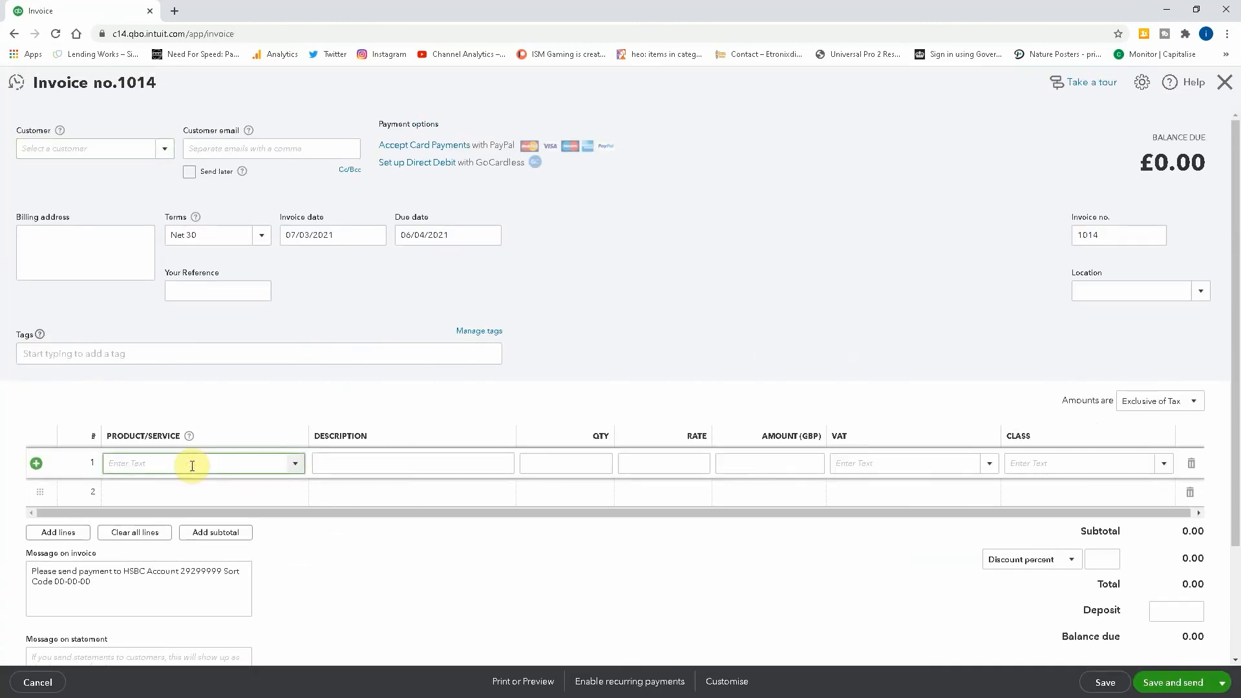
type("registe")
type("ggic")
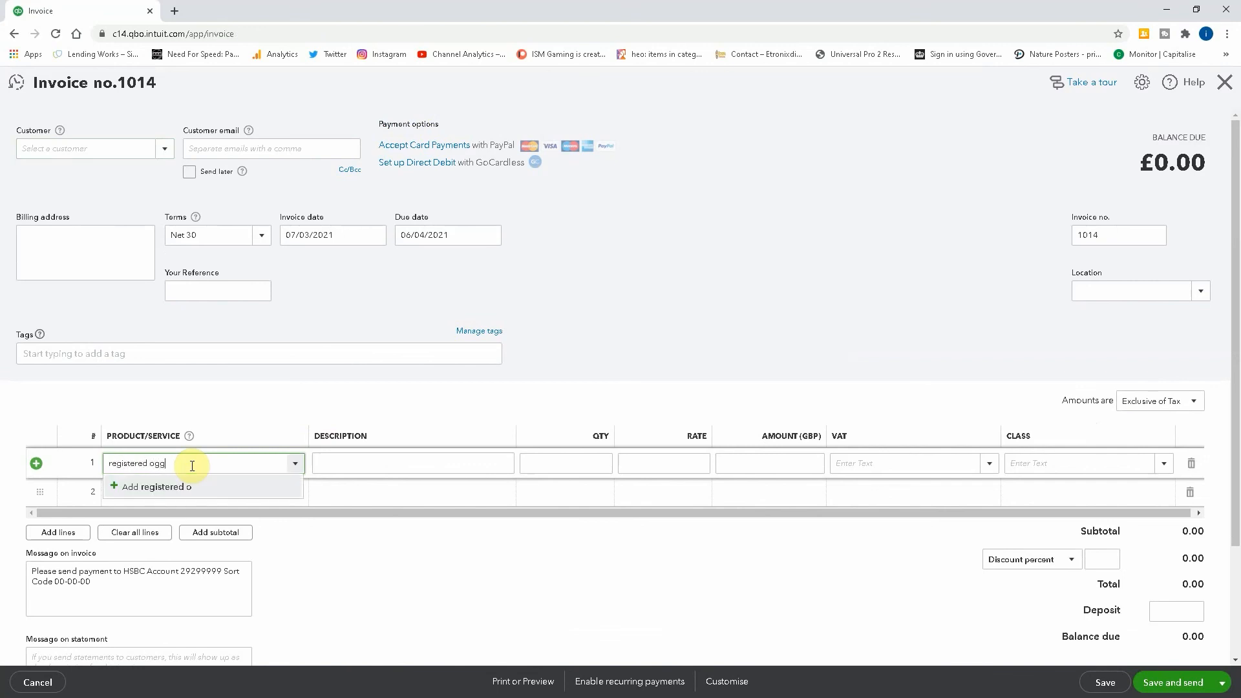
key("BackSpace")
key("BackSpace")
key("BackSpace")
key("BackSpace")
type("g")
key("BackSpace")
key("BackSpace")
type("f")
type("office")
Add registered office as a new service with code rs01 in the General services category
left_click(139, 496)
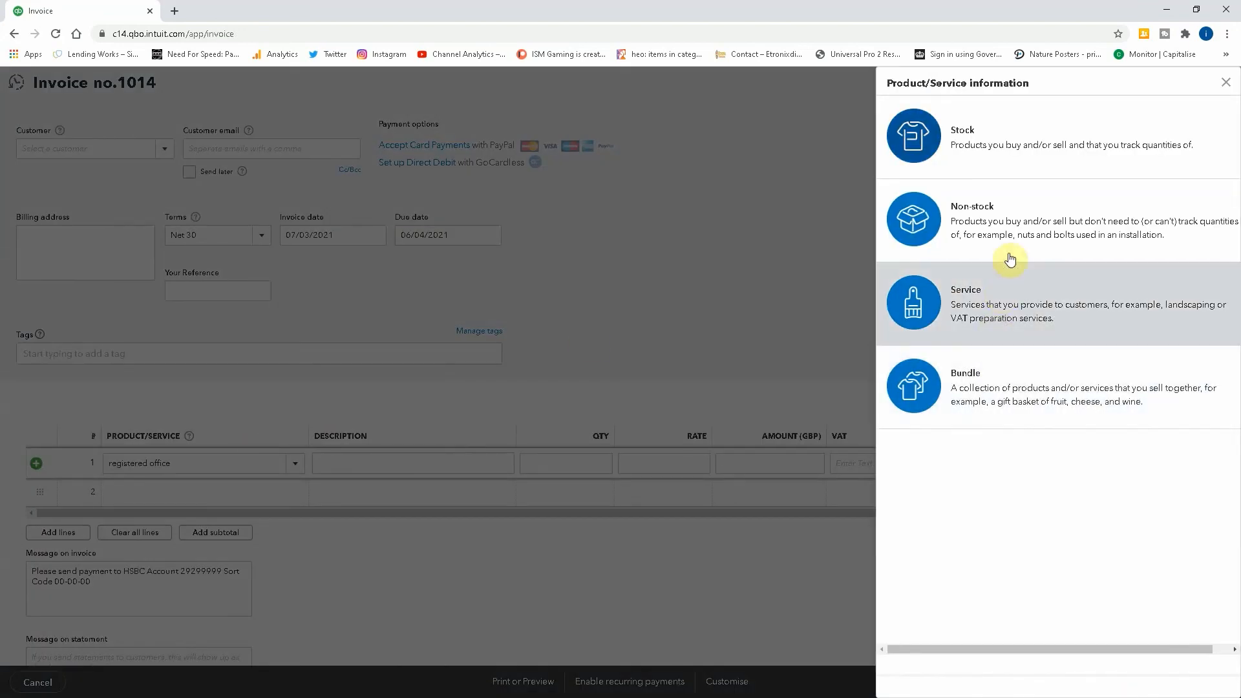
left_click(1002, 299)
left_click(956, 227)
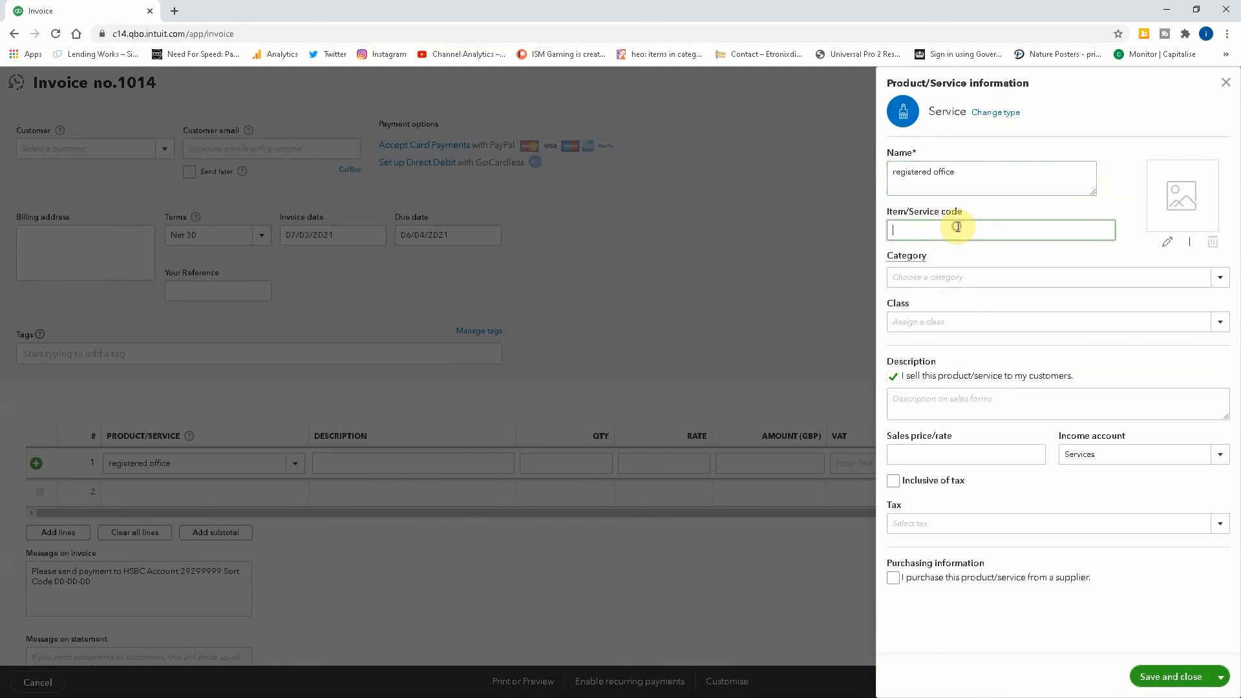
type("rs01")
key("Tab")
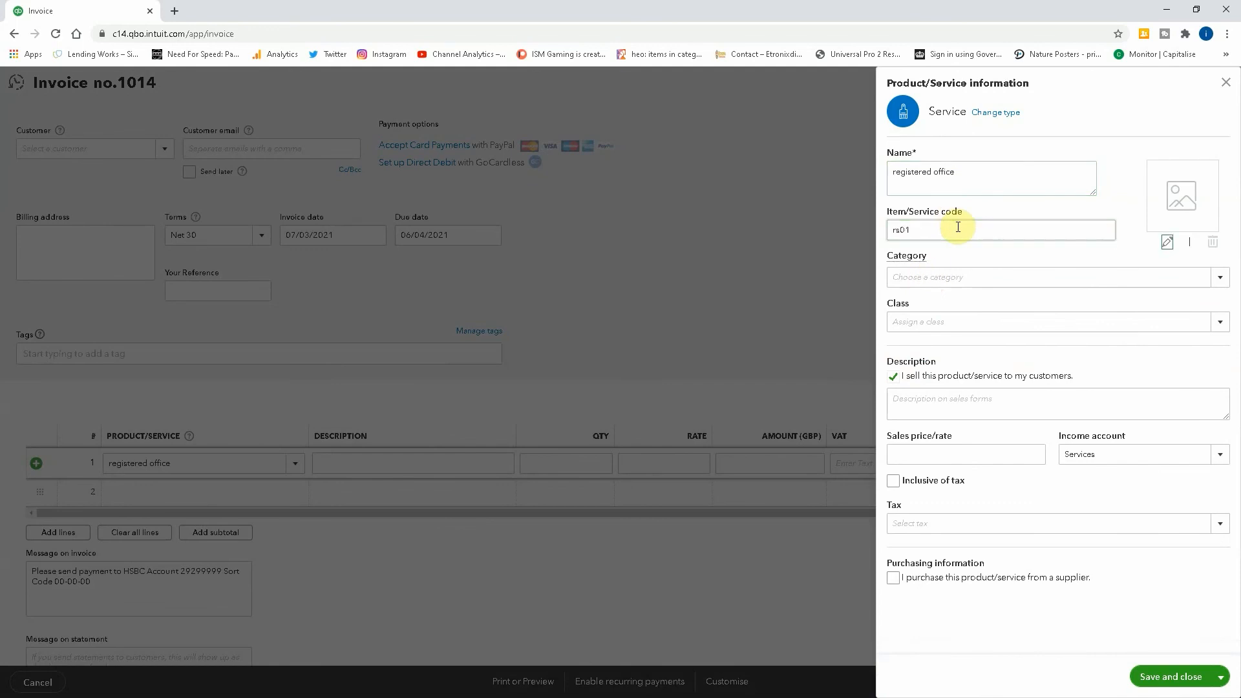
type("g")
key("Tab")
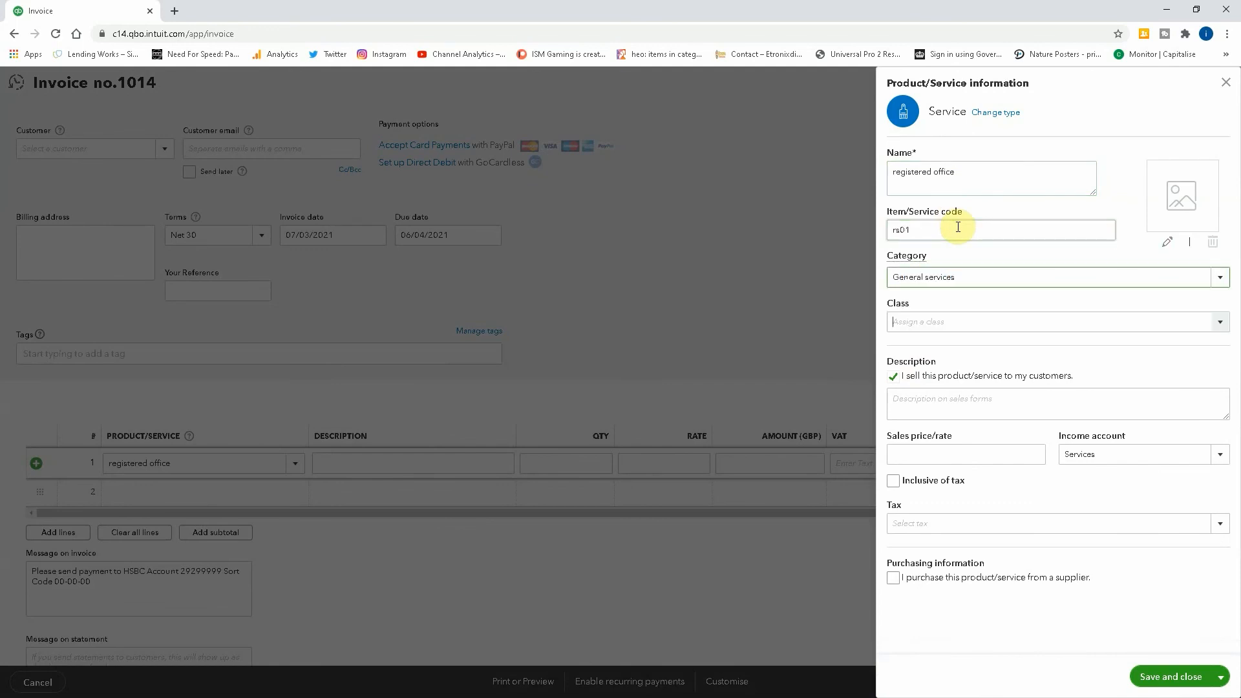
Describe the registered office service as Provision for Registered Office and set its sales price to 100
key("Tab")
key("Tab")
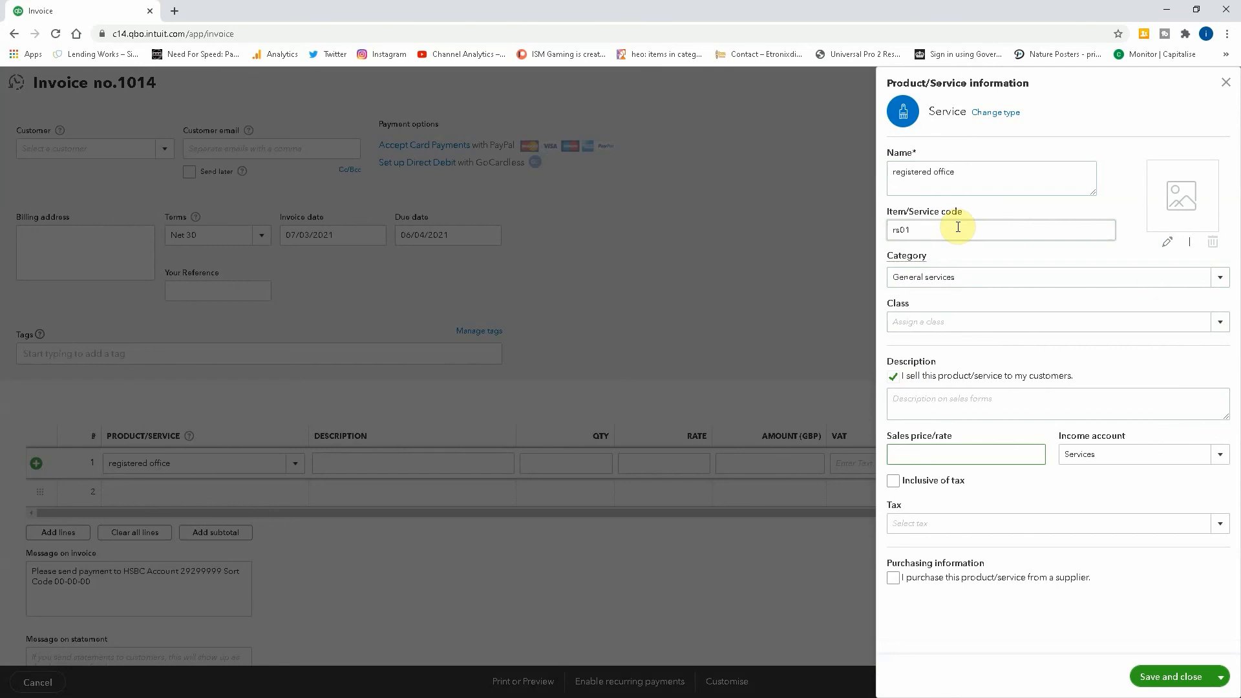
key("shift+Tab")
type("Provisio")
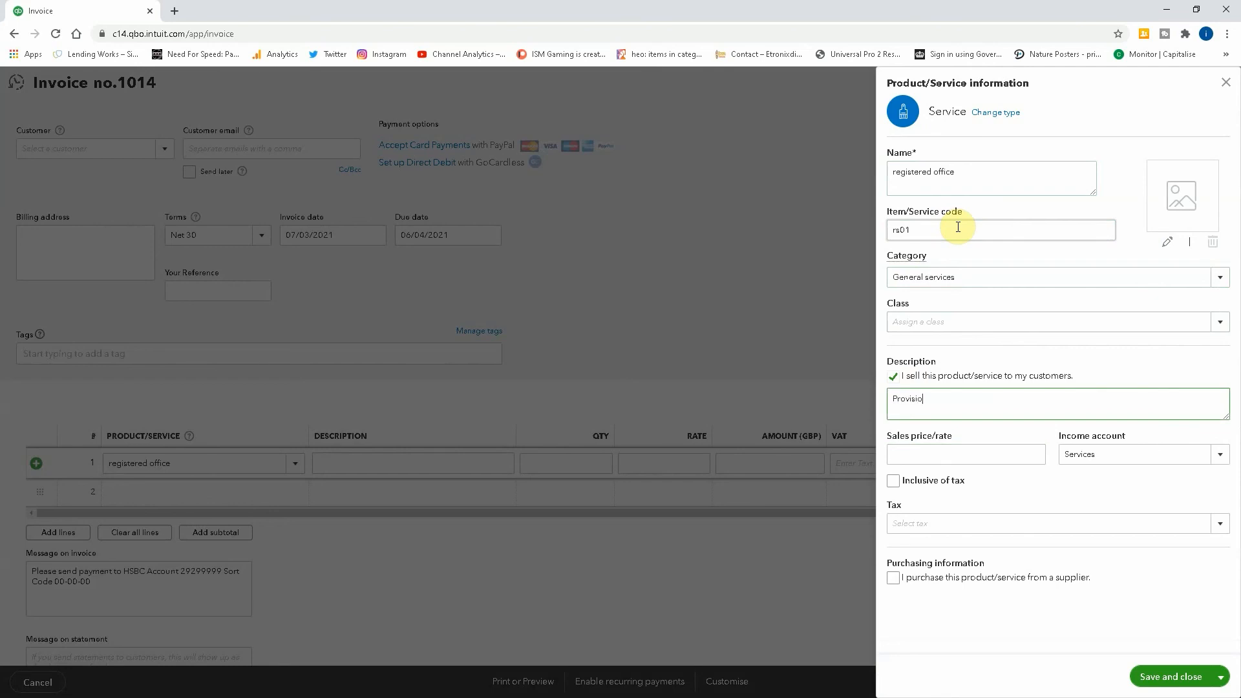
type("n for Regis")
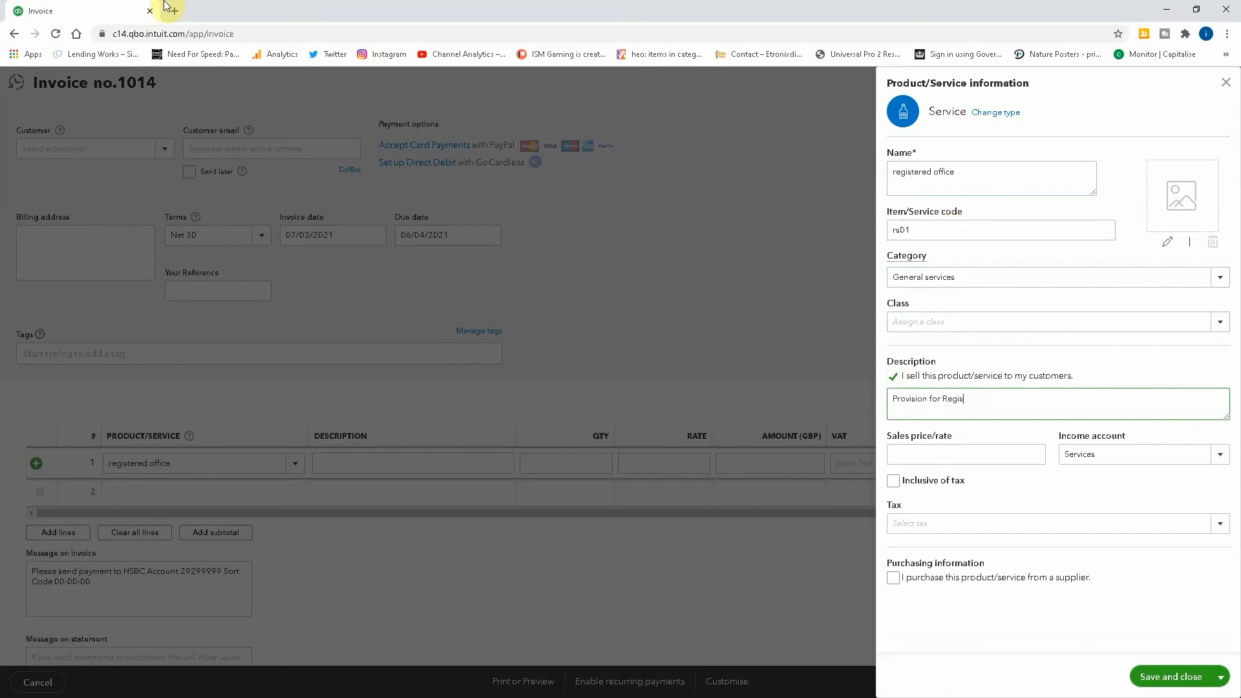
type("tered Office")
key("Tab")
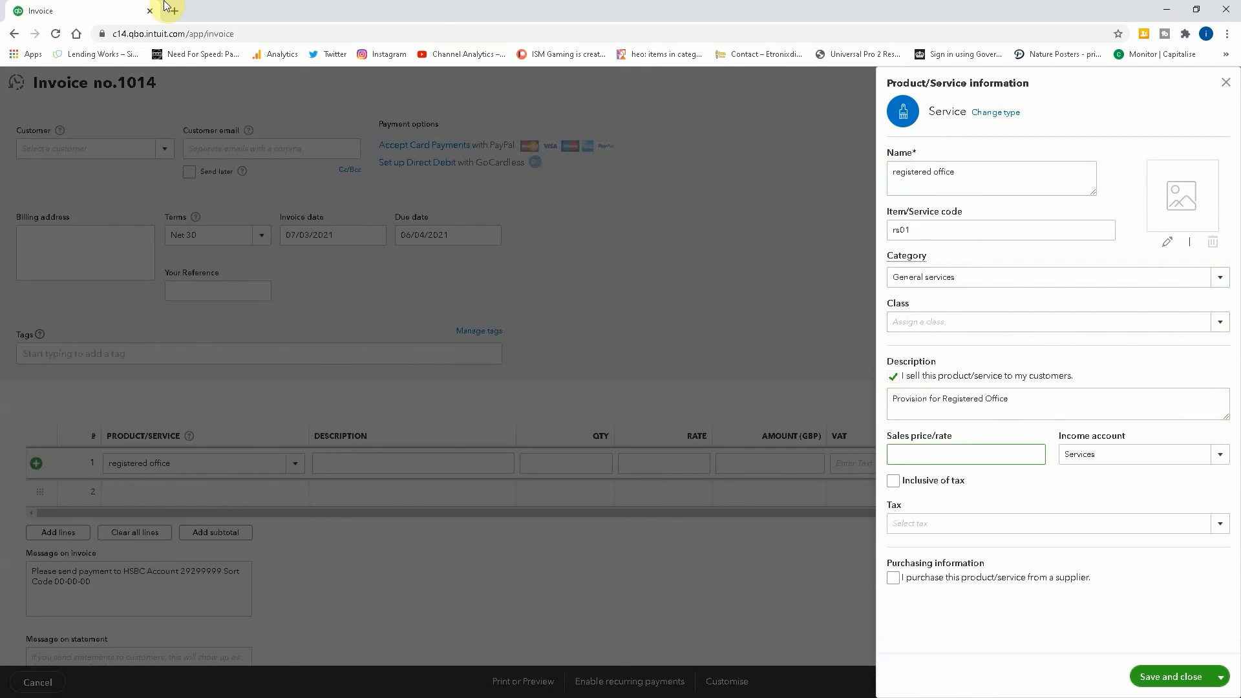
type("100")
key("Tab")
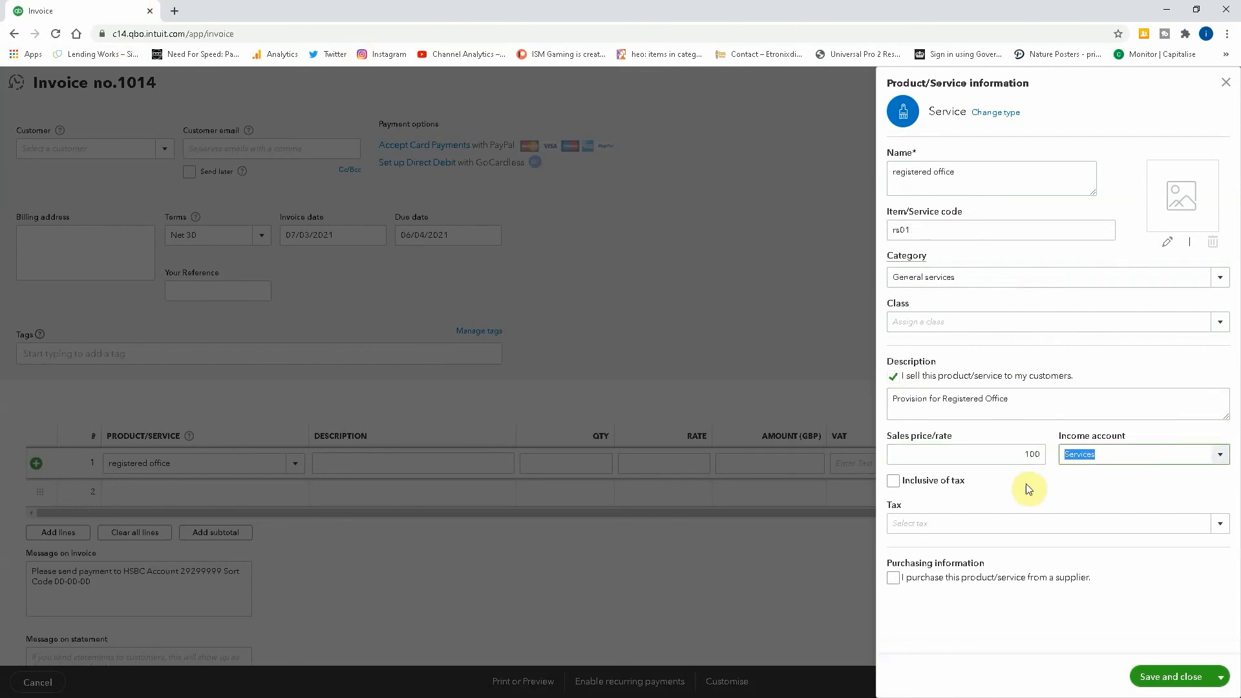
Make the service's sales price inclusive of tax at 20.0% S and save the new service
left_click(893, 481)
left_click(969, 520)
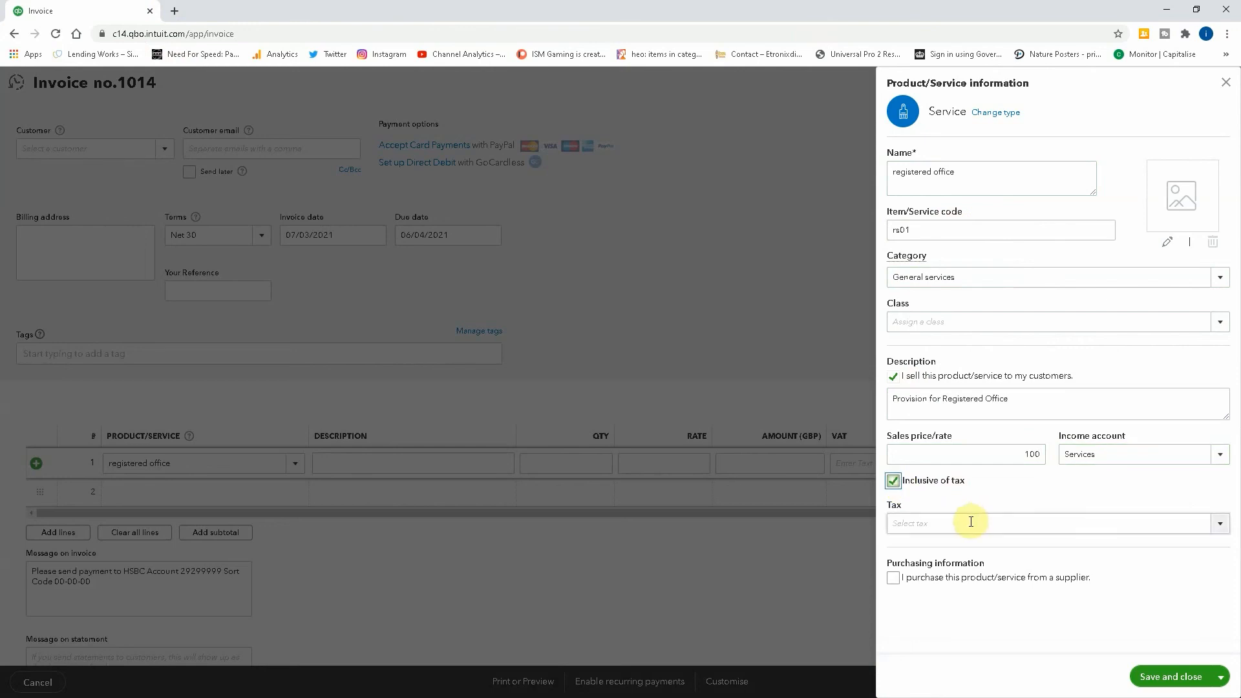
left_click(1219, 525)
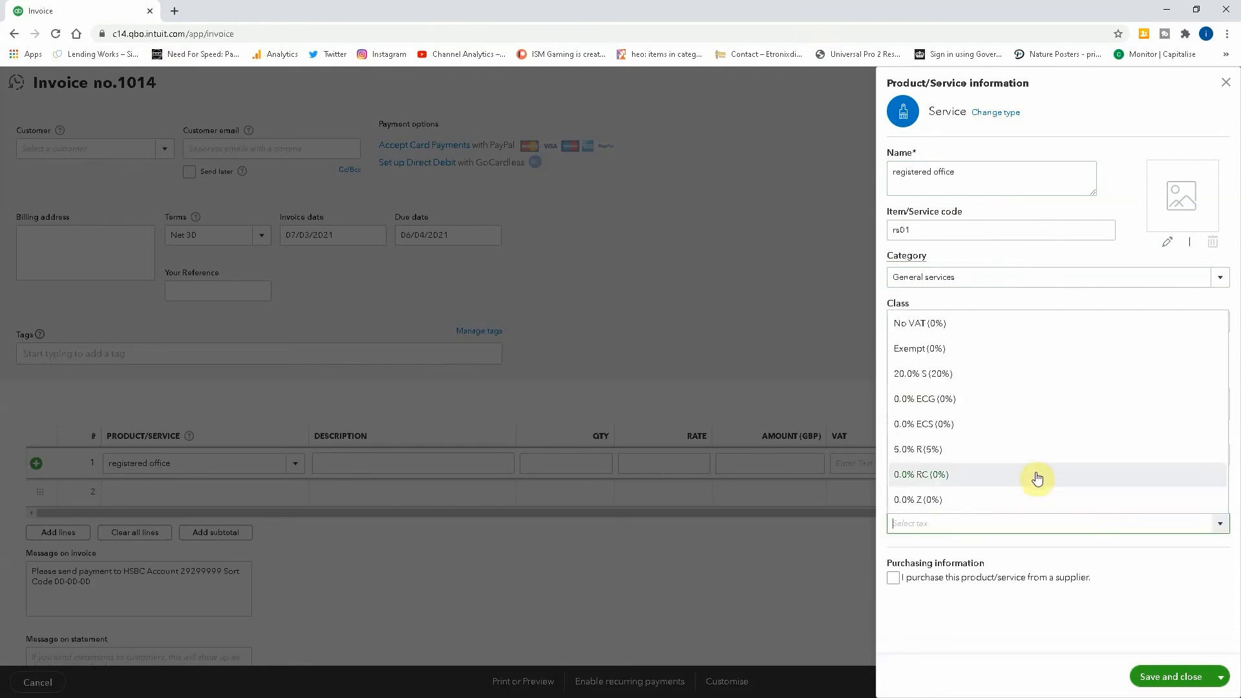
left_click(943, 380)
left_click(1170, 676)
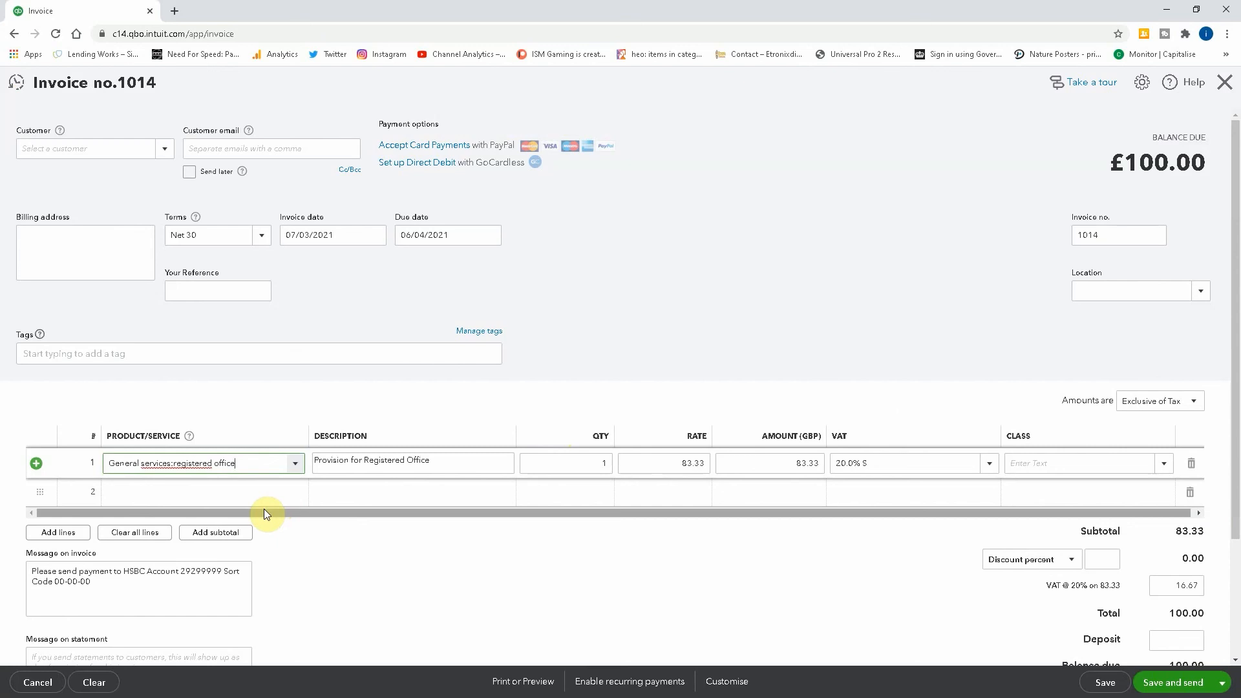
Close invoice 1014 without saving it
left_click(1225, 82)
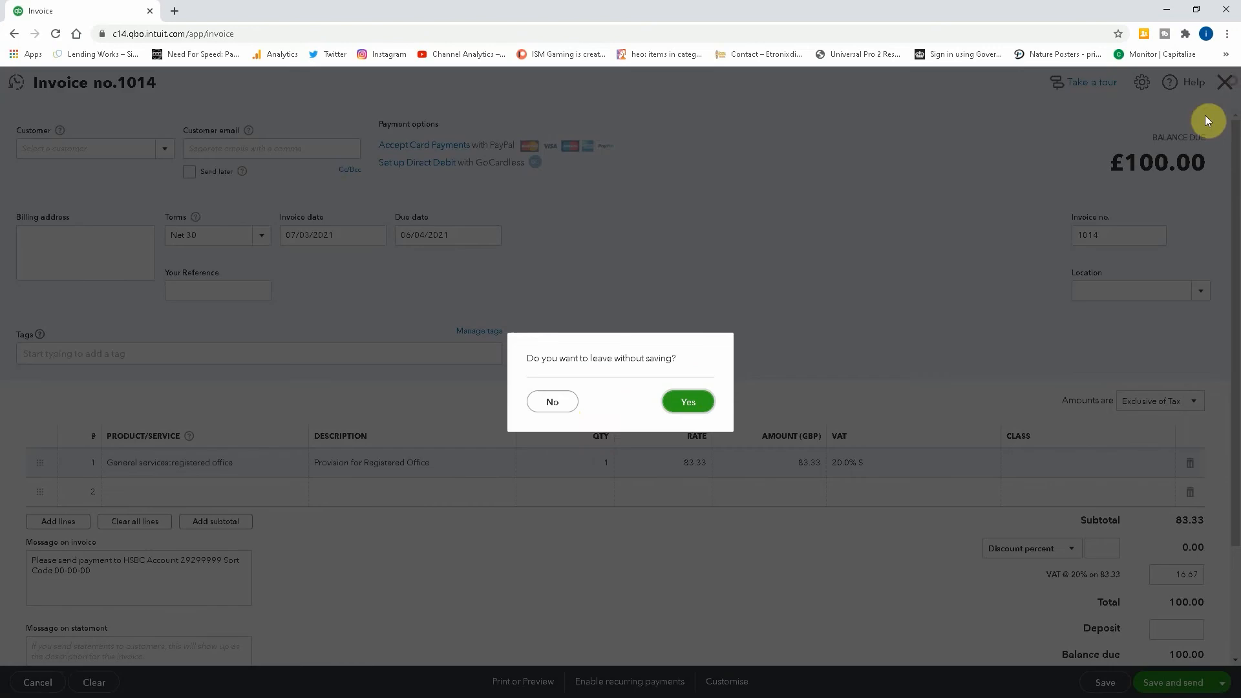
left_click(680, 402)
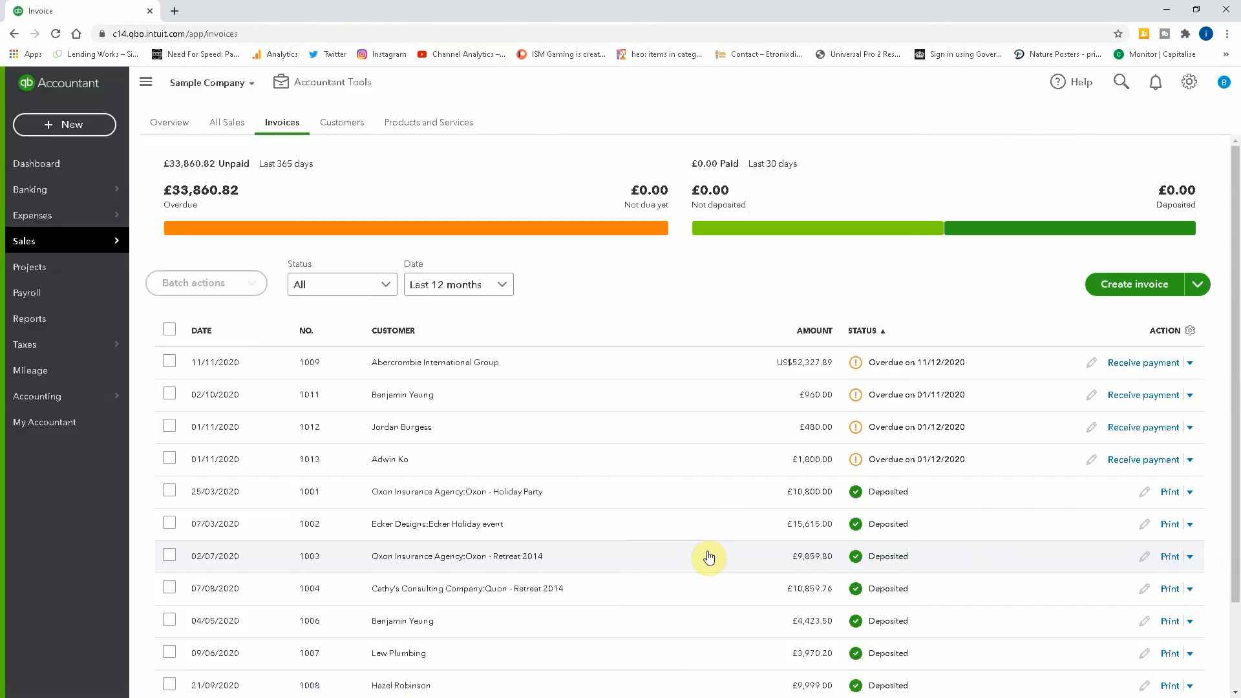